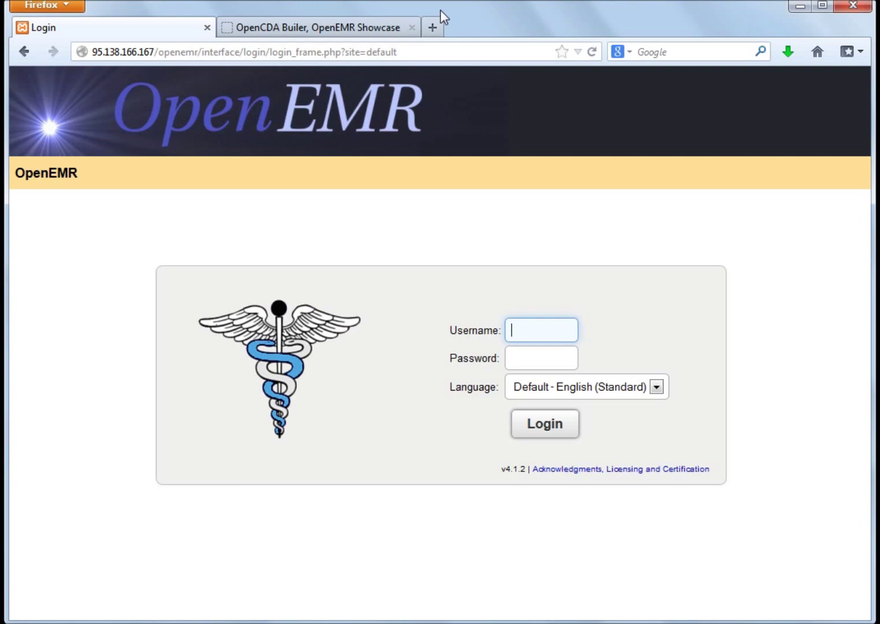
Step: Sign in to OpenEMR with the saved test account credentials
type("t")
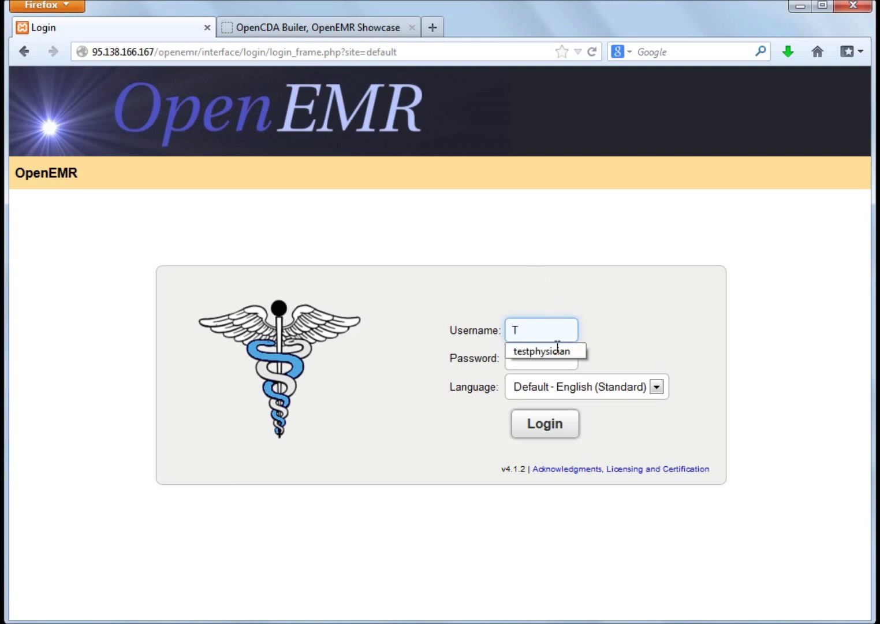
left_click(557, 350)
left_click(555, 428)
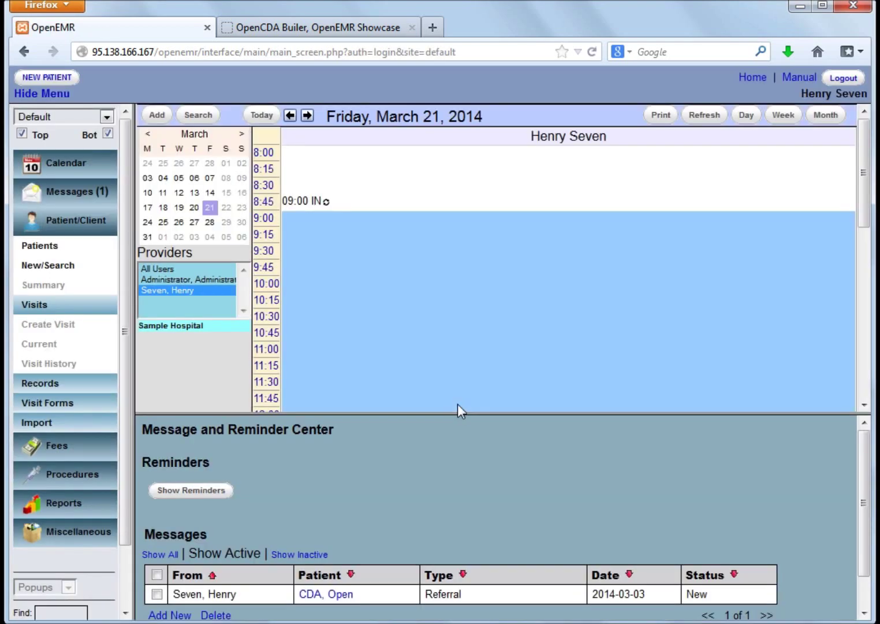
Step: Hide the message and reminder pane and open the CDA test patient from the patient list
left_click(108, 134)
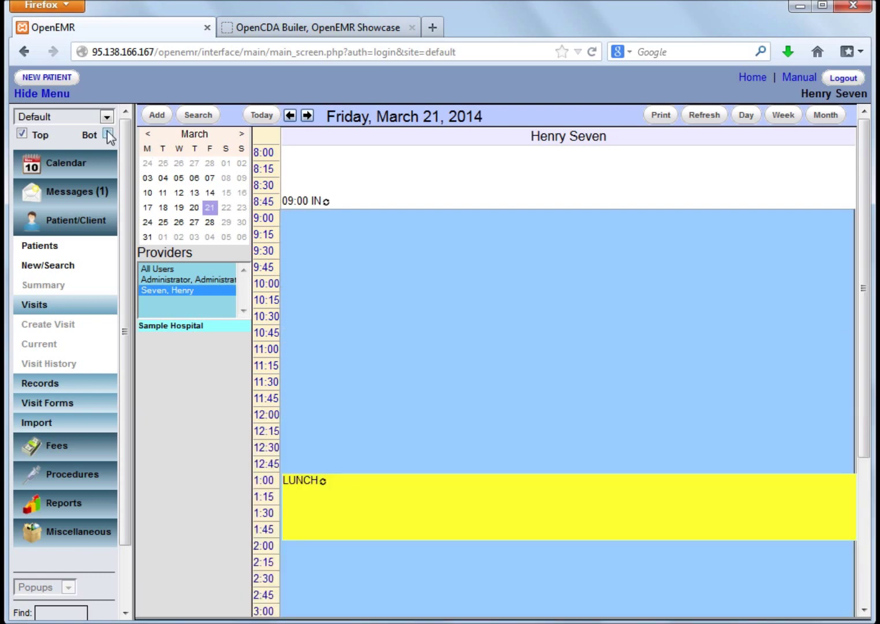
left_click(50, 250)
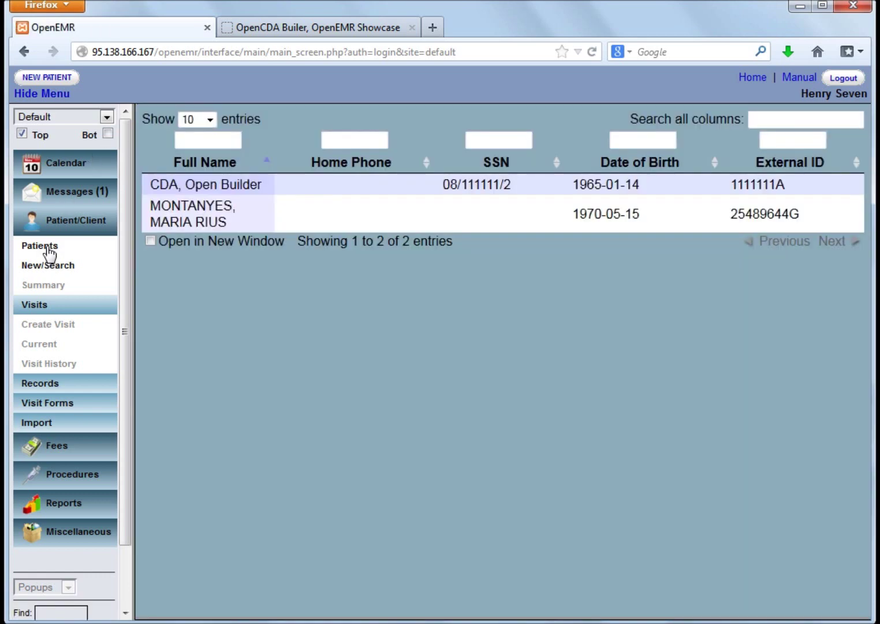
left_click(244, 184)
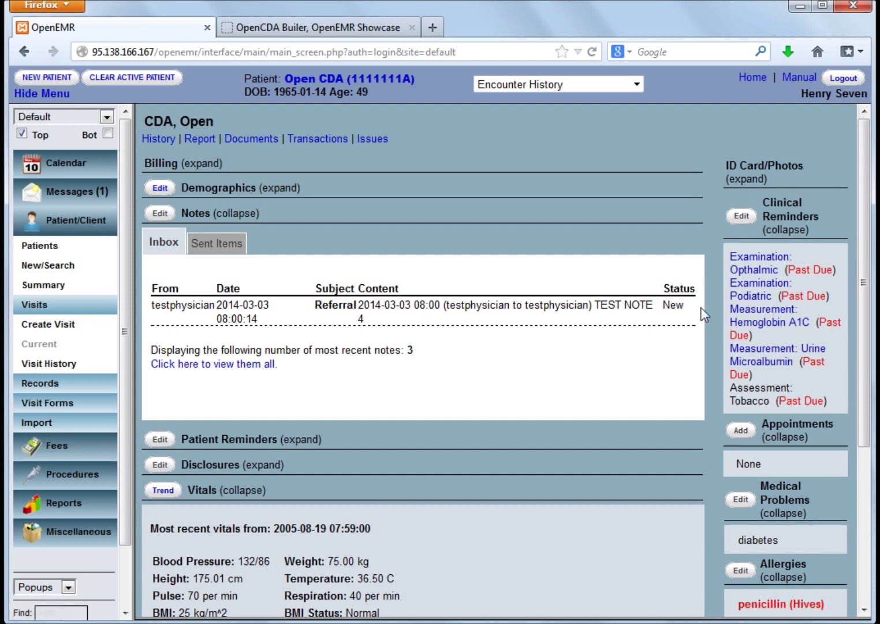
Step: Review the patient's diabetes problem, penicillin allergy and Augmentin/Tylenol medications, then open Encounter History
left_click_drag(867, 253, 866, 383)
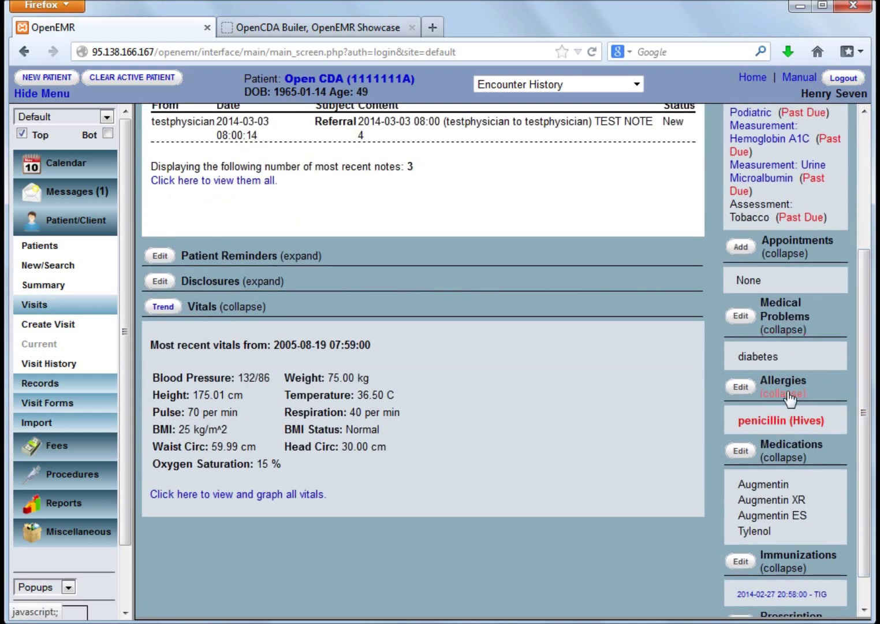
scroll(870, 448, "down", 1)
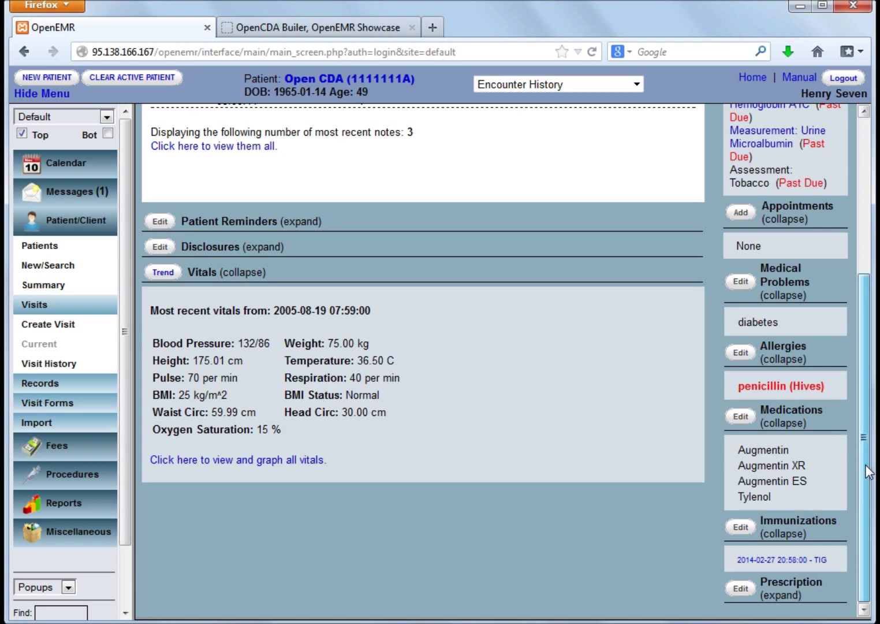
left_click_drag(867, 469, 865, 386)
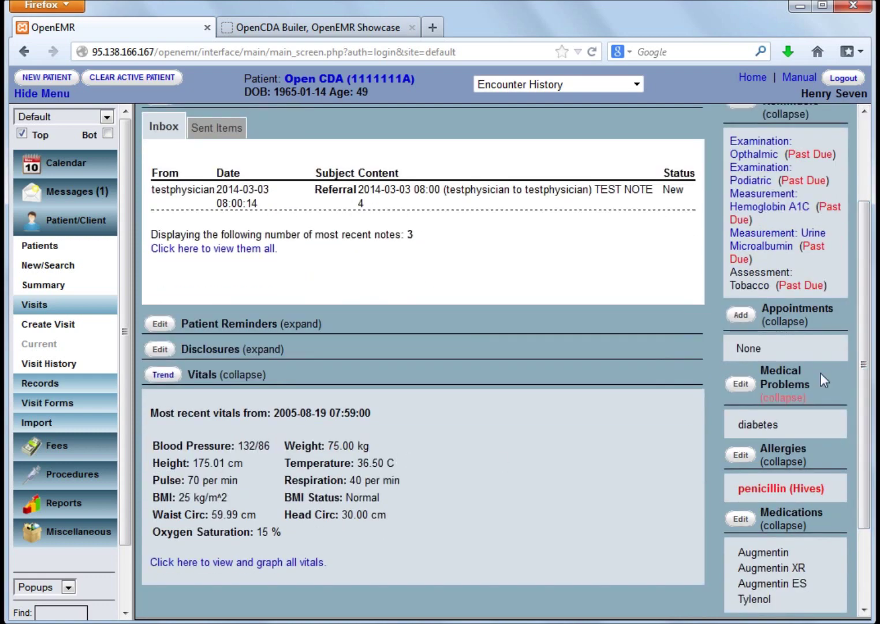
left_click_drag(861, 364, 863, 259)
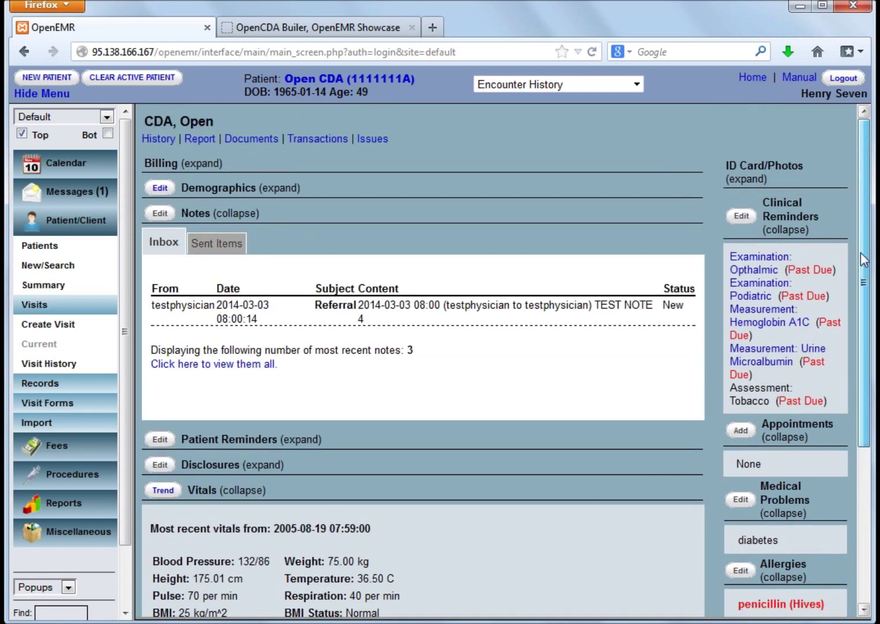
left_click(637, 85)
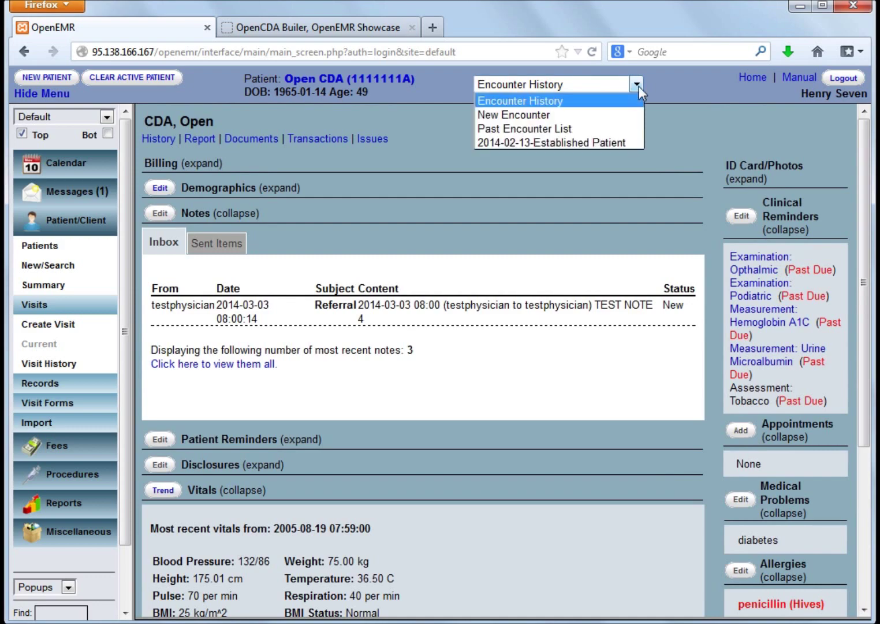
Step: Review the 2014-02-13 Established Patient encounter's vitals and SOAP note, then return to the summary
left_click(589, 144)
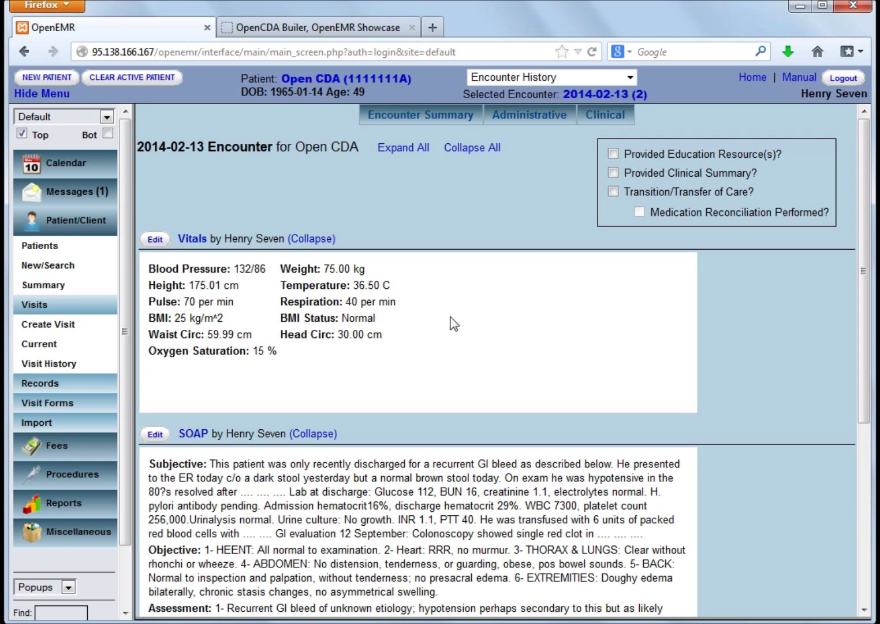
scroll(450, 323, "down", 5)
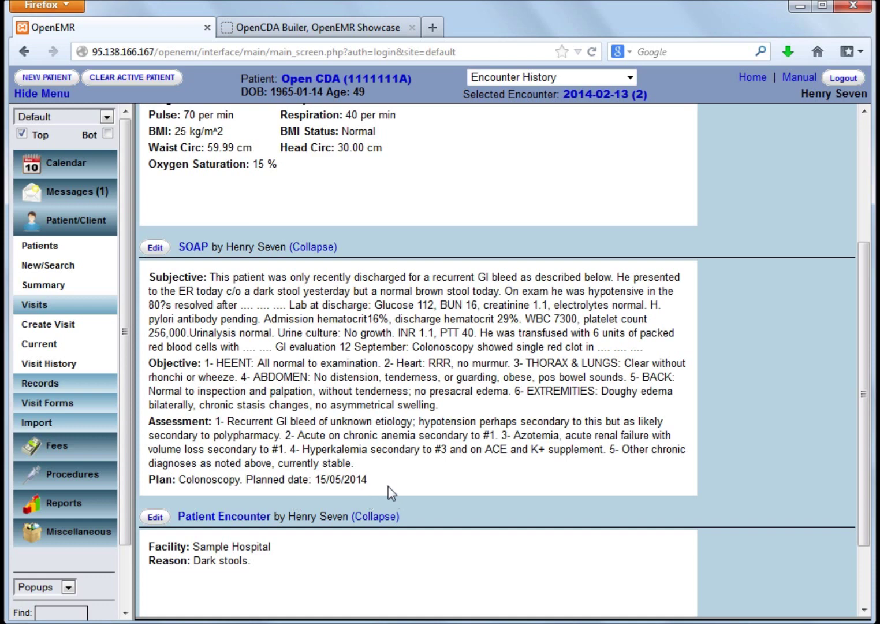
left_click_drag(388, 486, 129, 268)
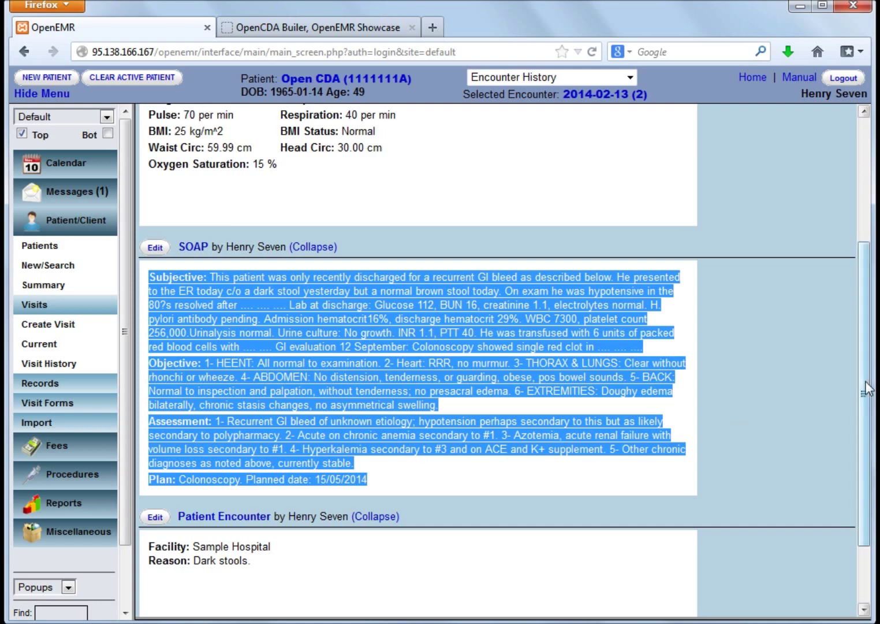
left_click_drag(865, 381, 865, 253)
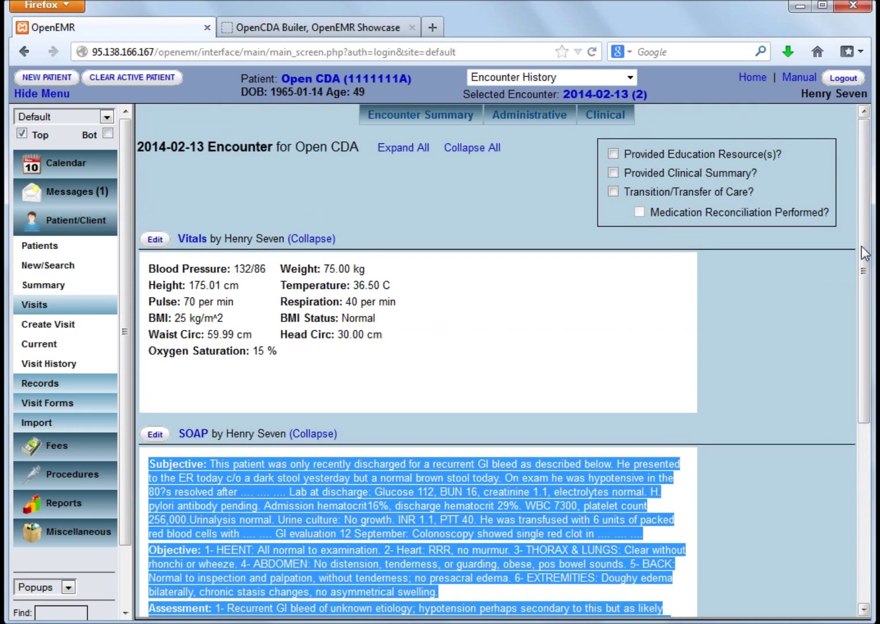
left_click(380, 82)
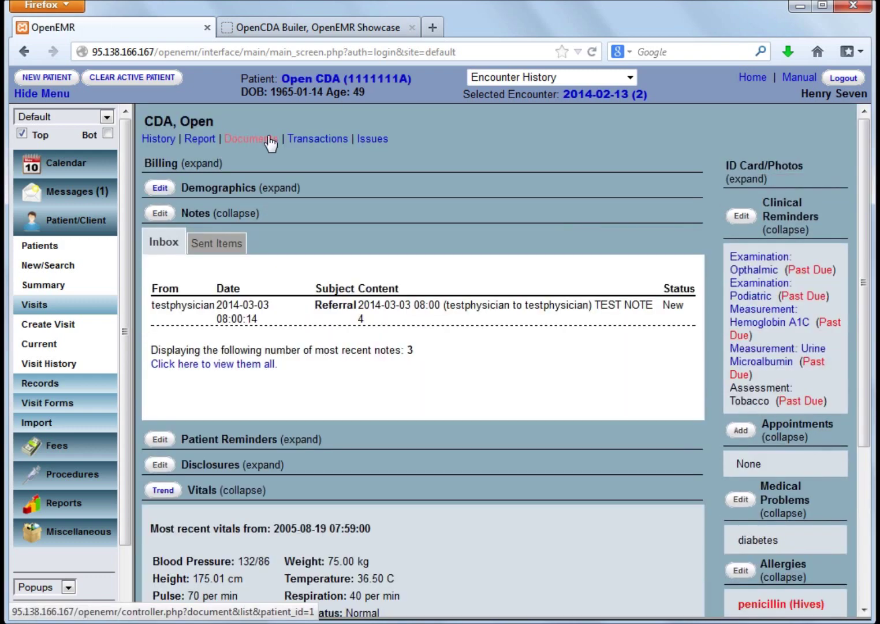
Step: Preview the 2014-02-28 IHE_LAB_PDF.pdf lab report, then go to the OpenCDA Builder showcase
left_click(270, 140)
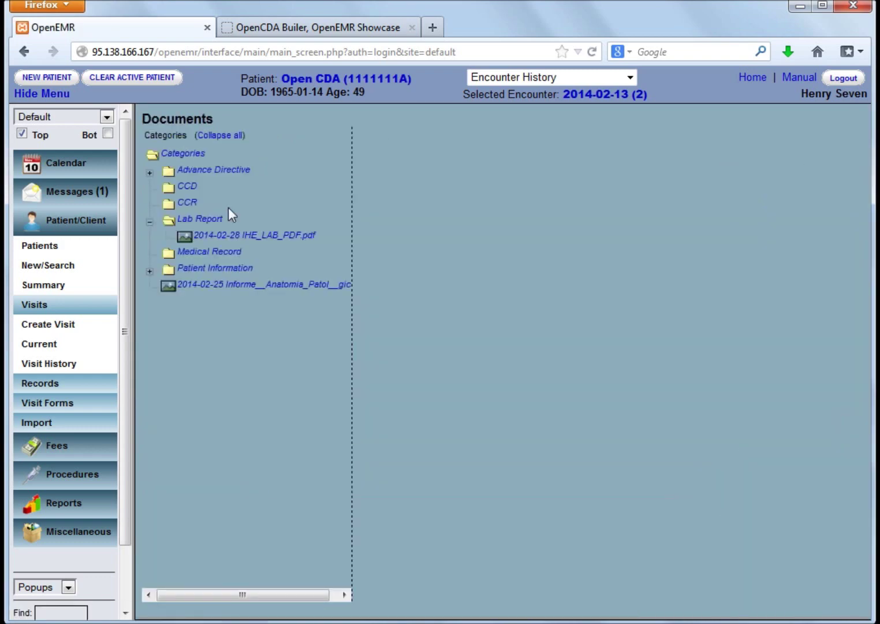
left_click(212, 220)
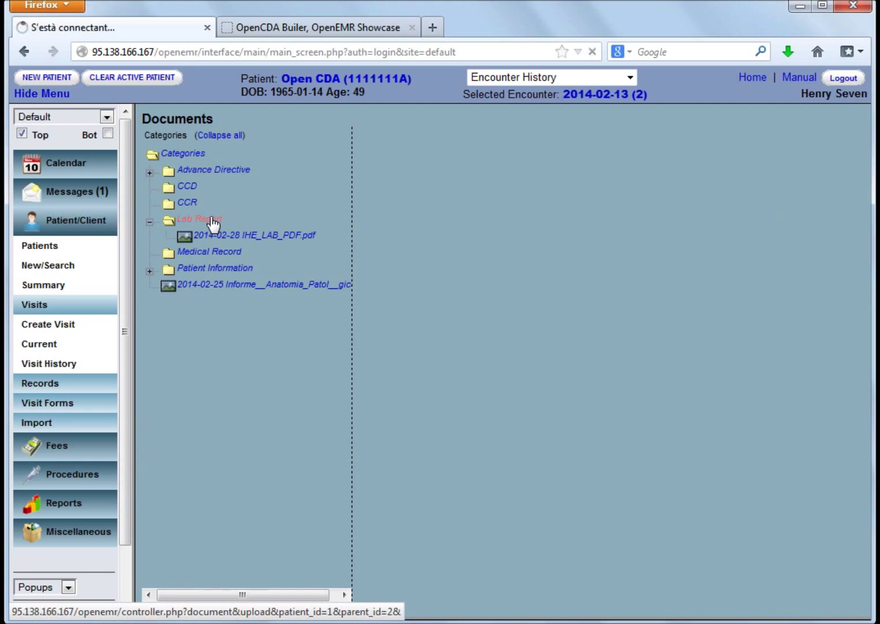
left_click(214, 237)
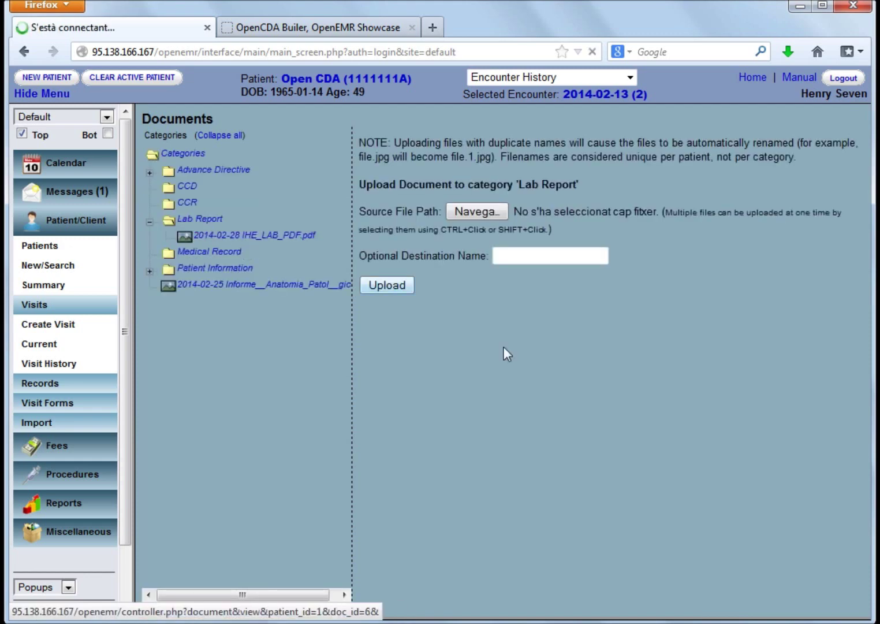
left_click_drag(856, 322, 860, 539)
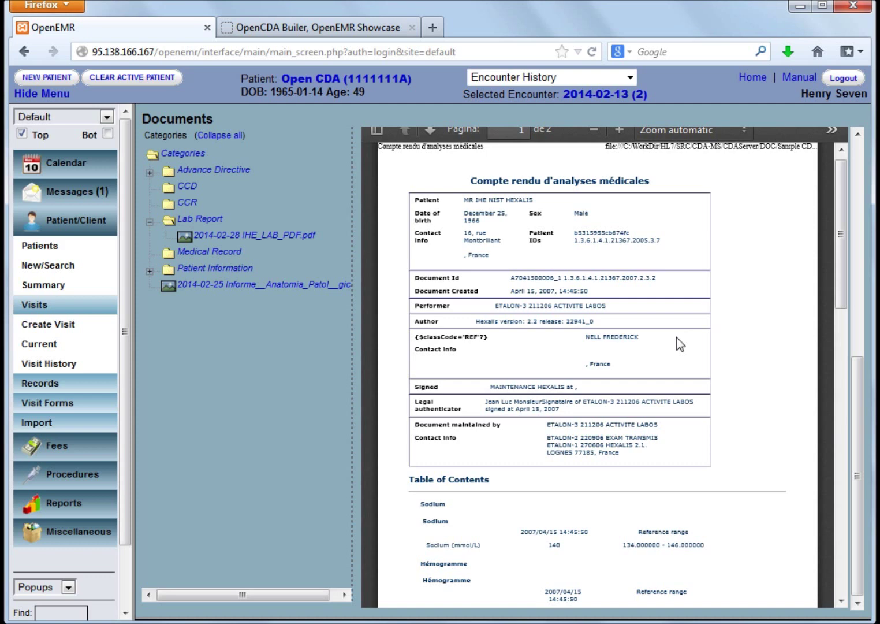
left_click(266, 33)
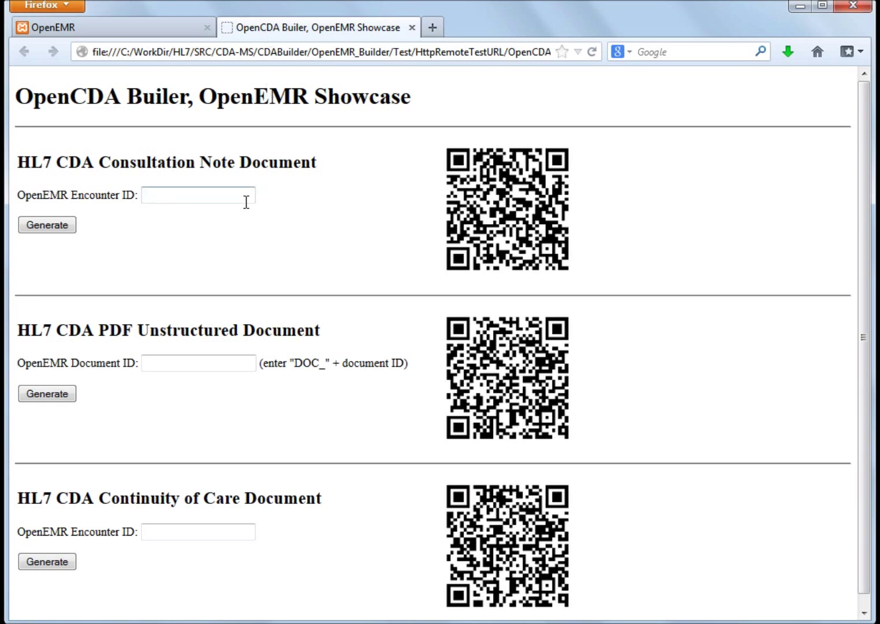
Step: Generate the Consultation Note CDA for encounter ID 2
type("2")
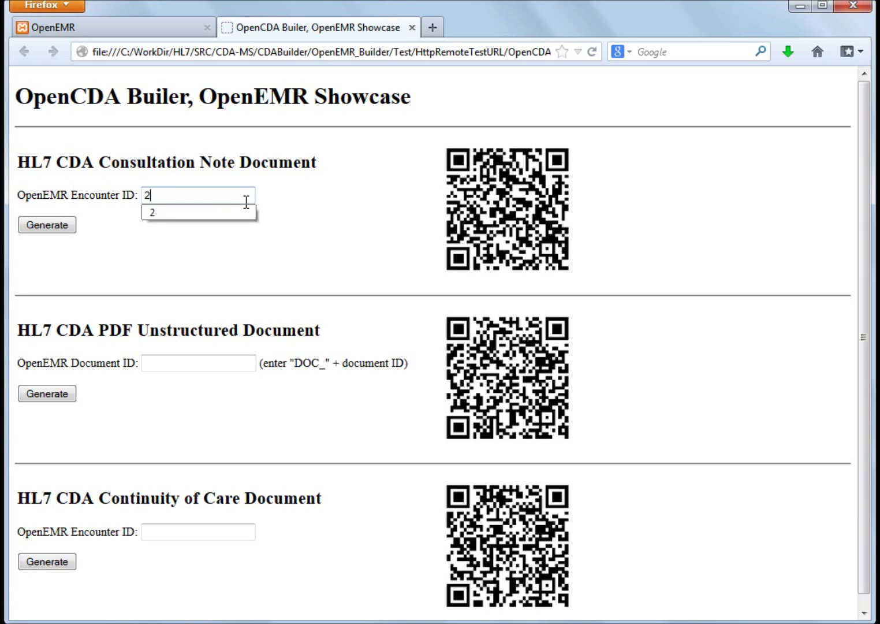
key("Down")
key("Return")
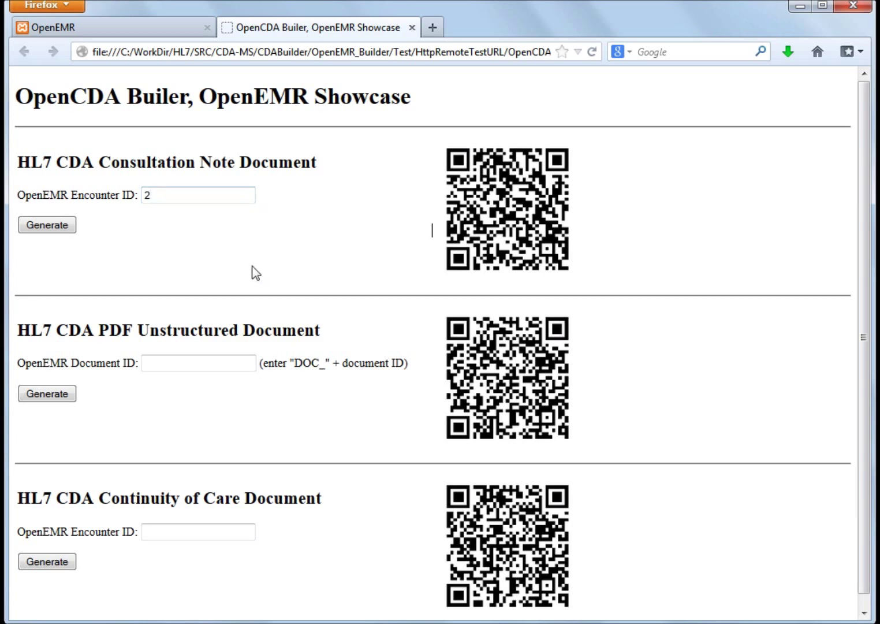
left_click(40, 227)
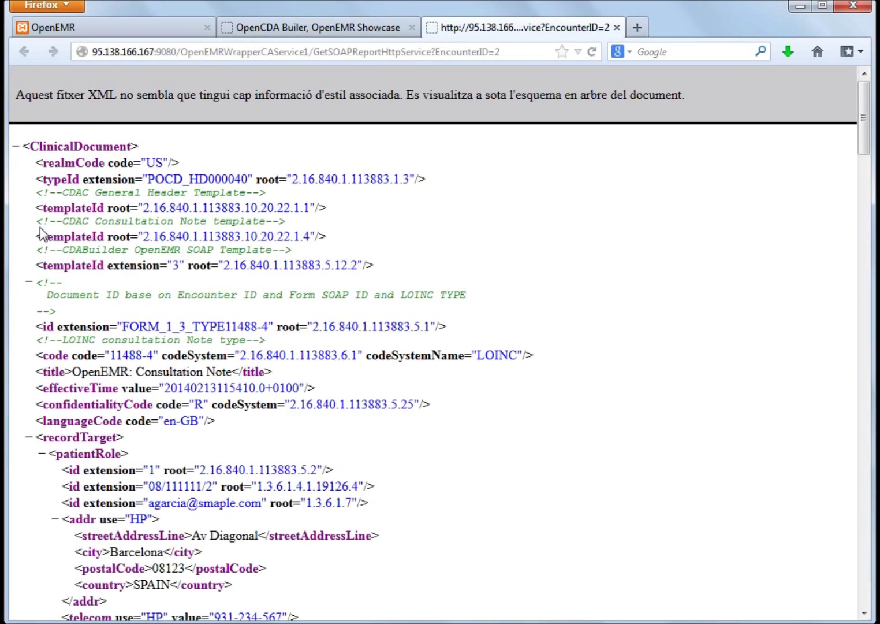
Step: Browse the consultation note's componentOf and main component sections, then return to the showcase
left_click(28, 436)
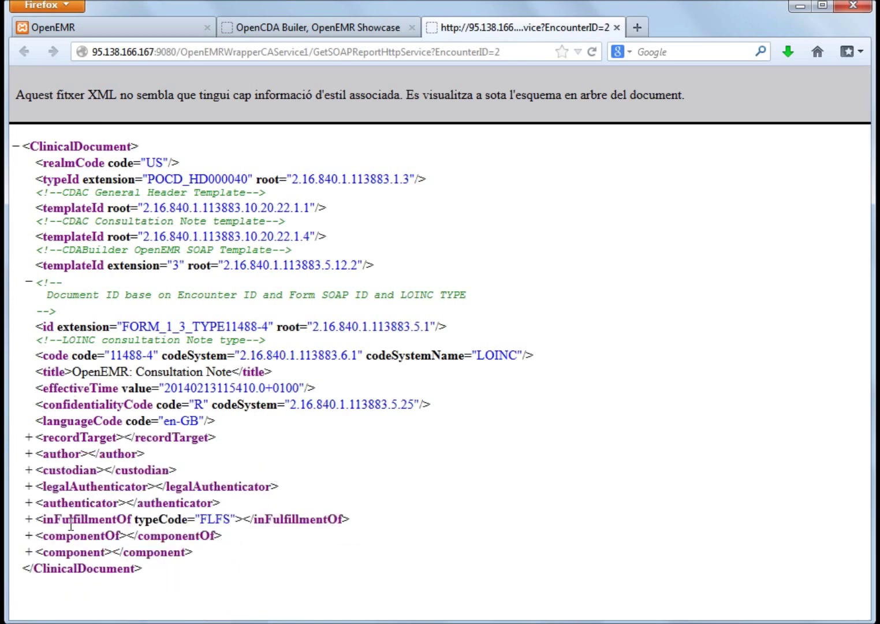
left_click(29, 536)
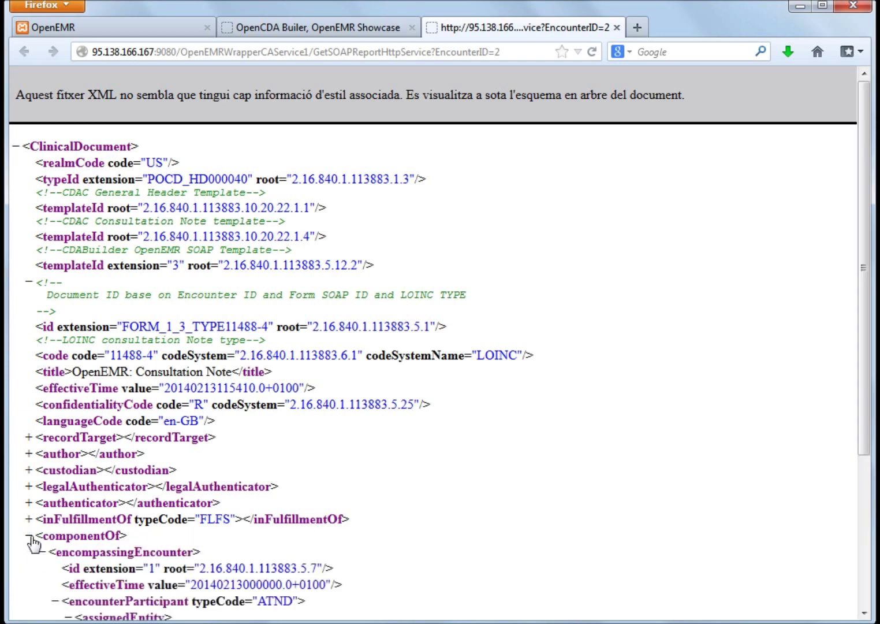
scroll(372, 434, "down", 6)
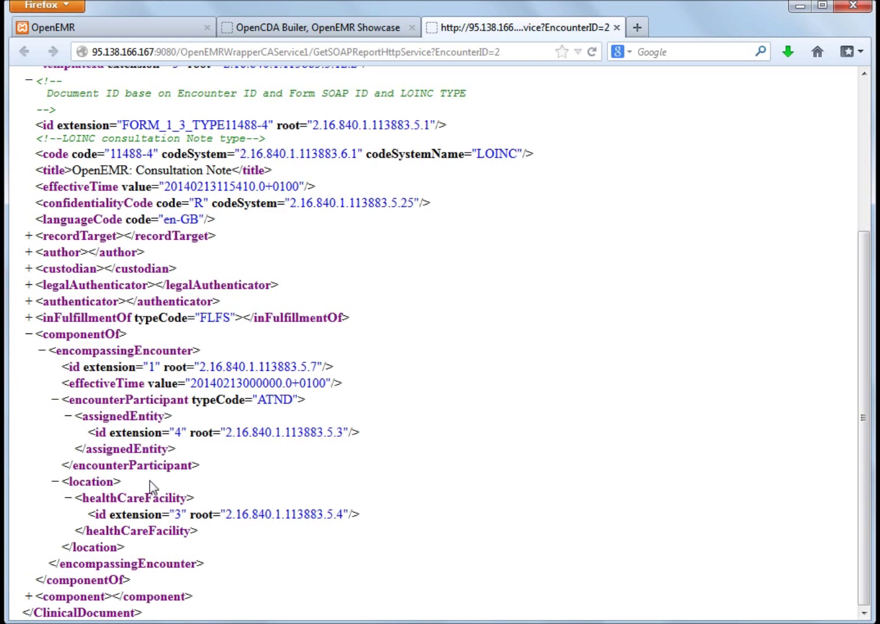
left_click(28, 334)
left_click(28, 552)
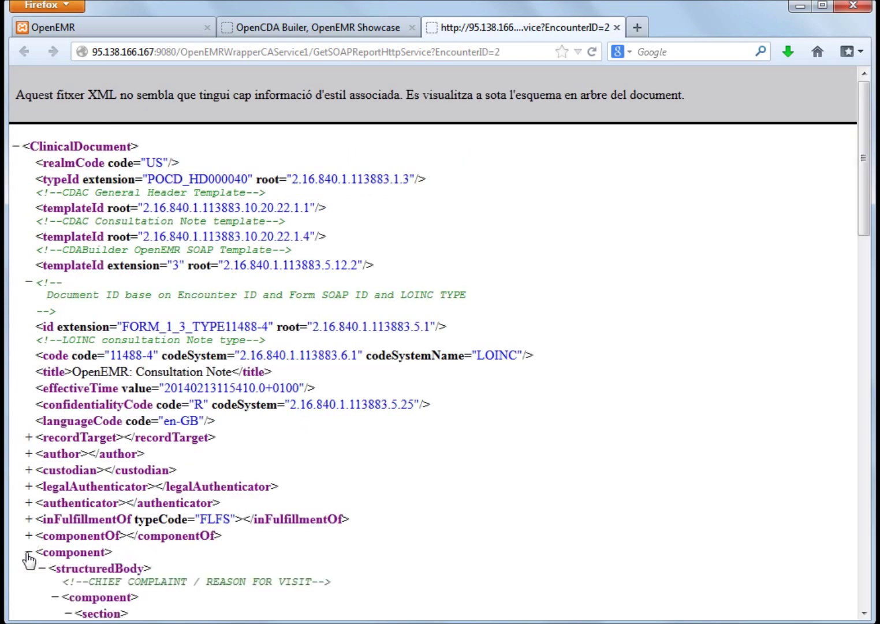
scroll(400, 434, "down", 10)
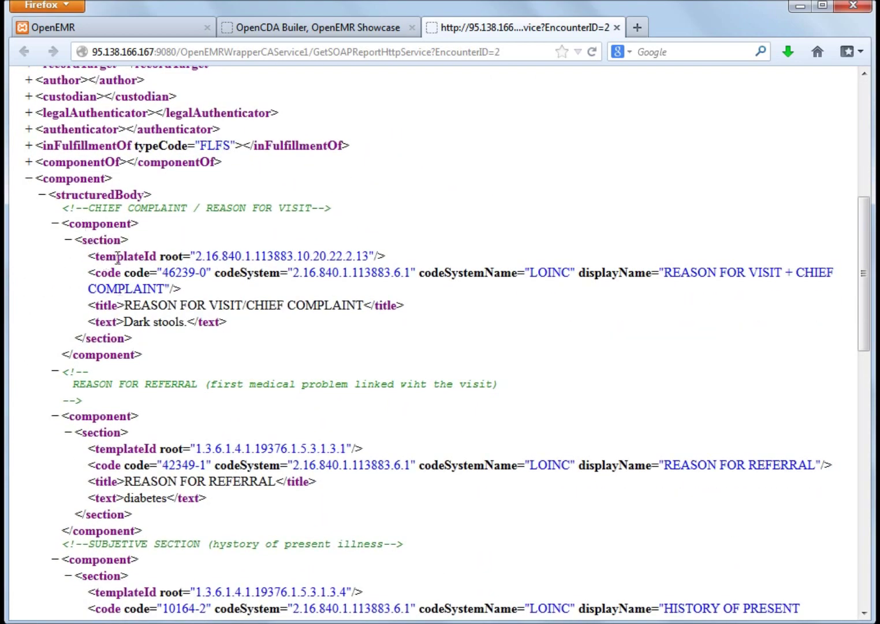
left_click(340, 28)
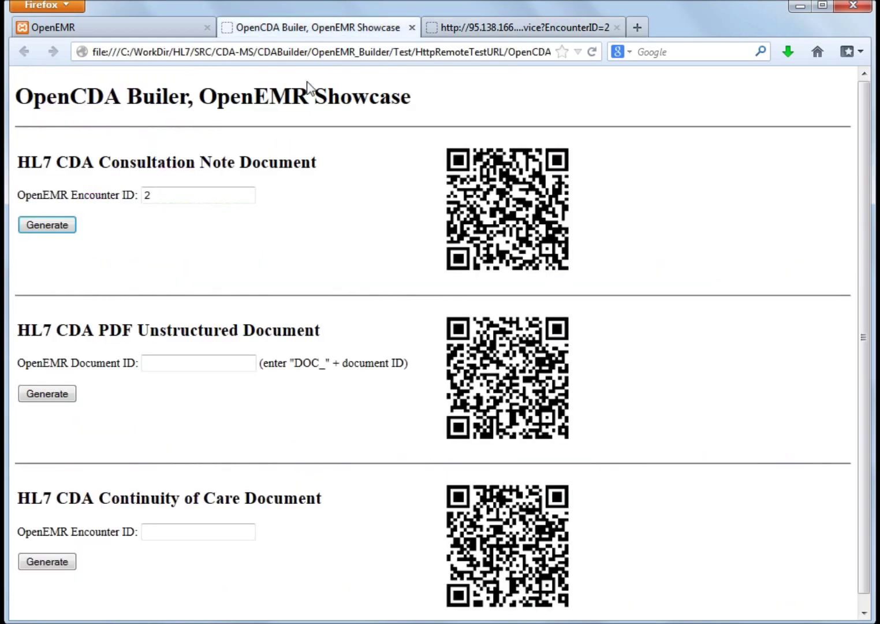
Step: Generate the PDF unstructured CDA for document ID DOC_8 and review the resulting Lab Report XML
left_click(203, 360)
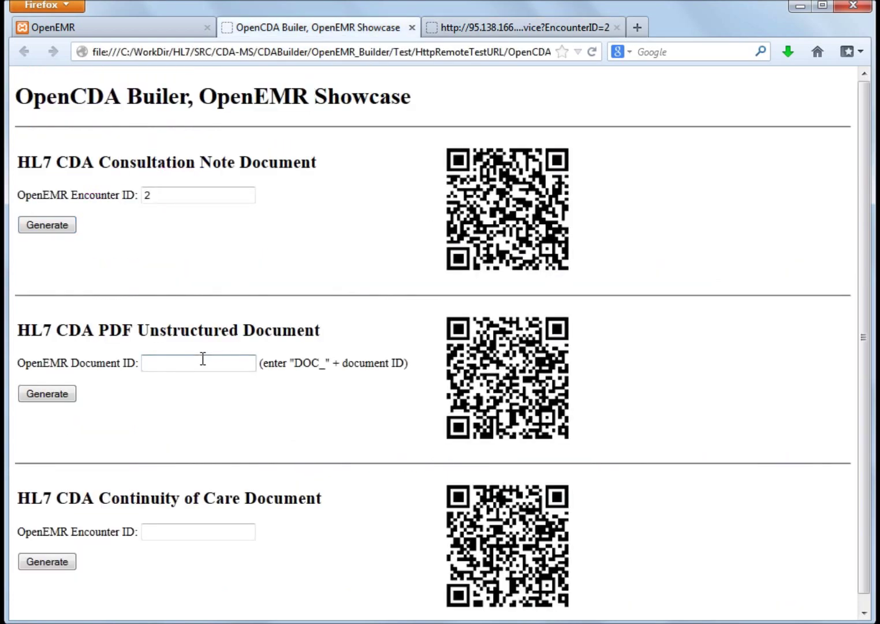
left_click(202, 359)
left_click(188, 384)
left_click(56, 395)
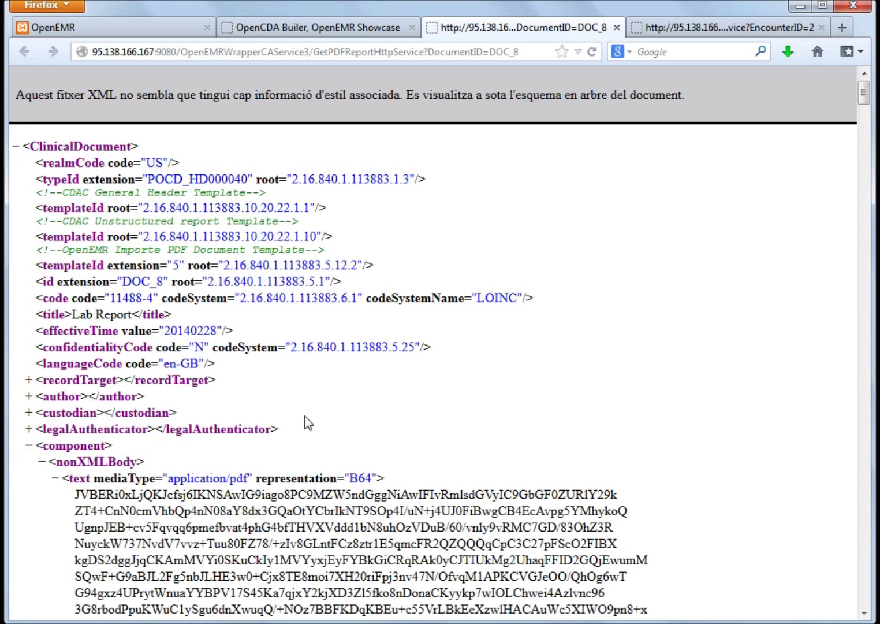
scroll(332, 409, "down", 3)
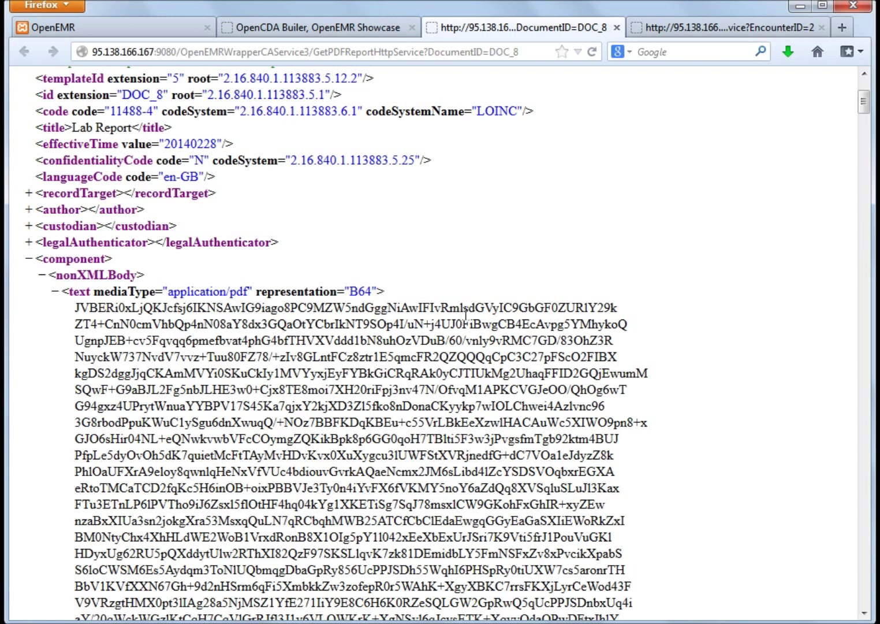
left_click(277, 34)
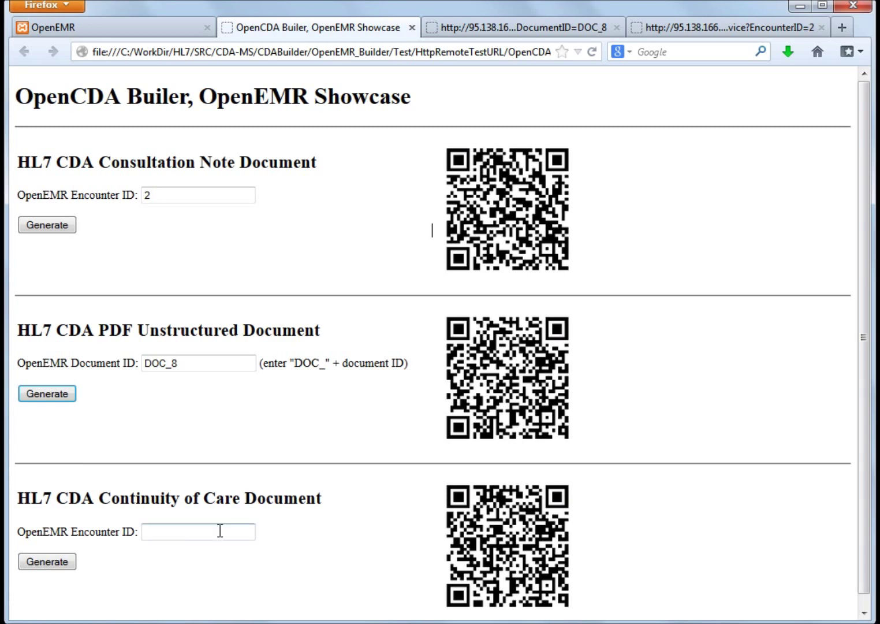
left_click(180, 534)
Step: Generate the Continuity of Care Document for encounter ID 2
type("2")
left_click(169, 549)
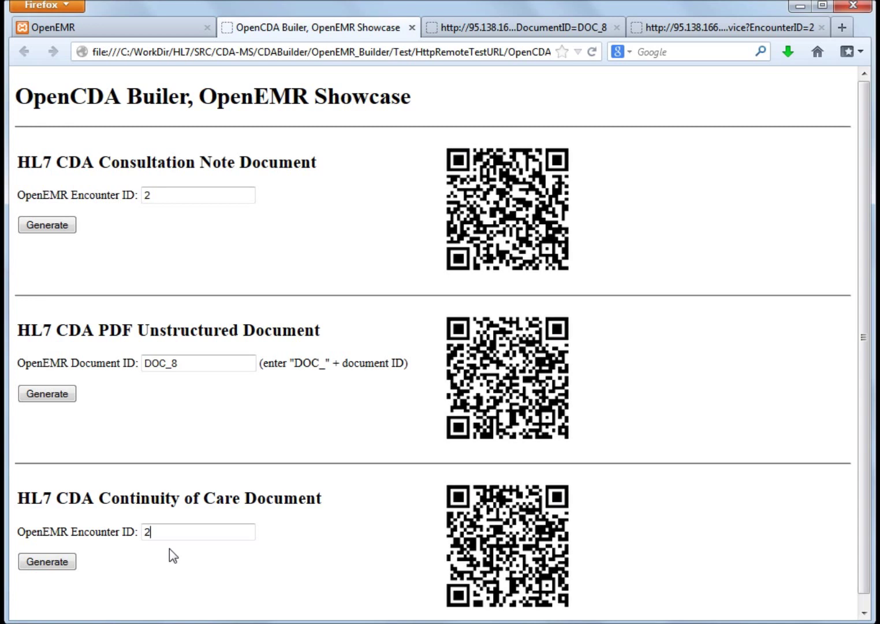
left_click(68, 561)
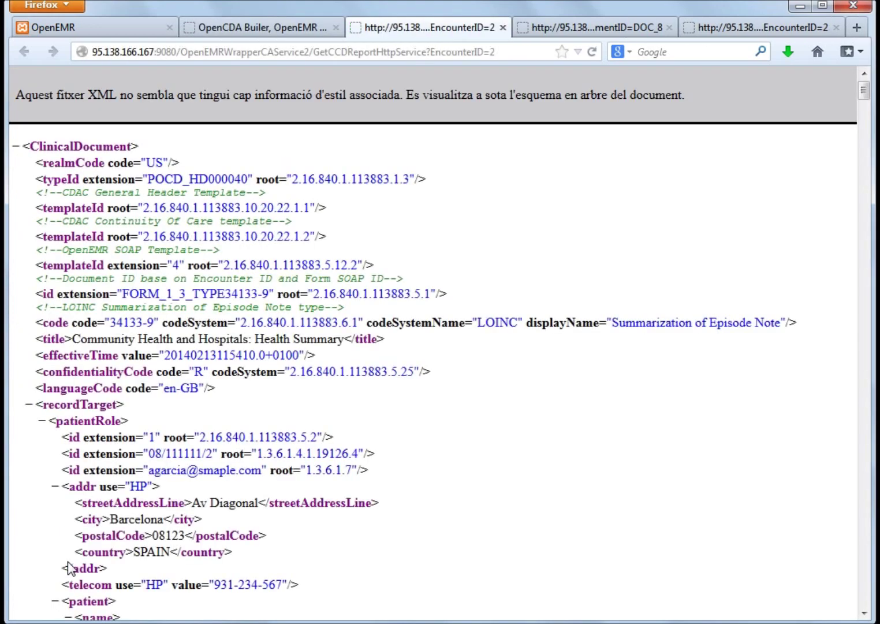
Step: Expand the CCD body to review its Medications section, then begin saving it with Ctrl+S
scroll(428, 449, "down", 3)
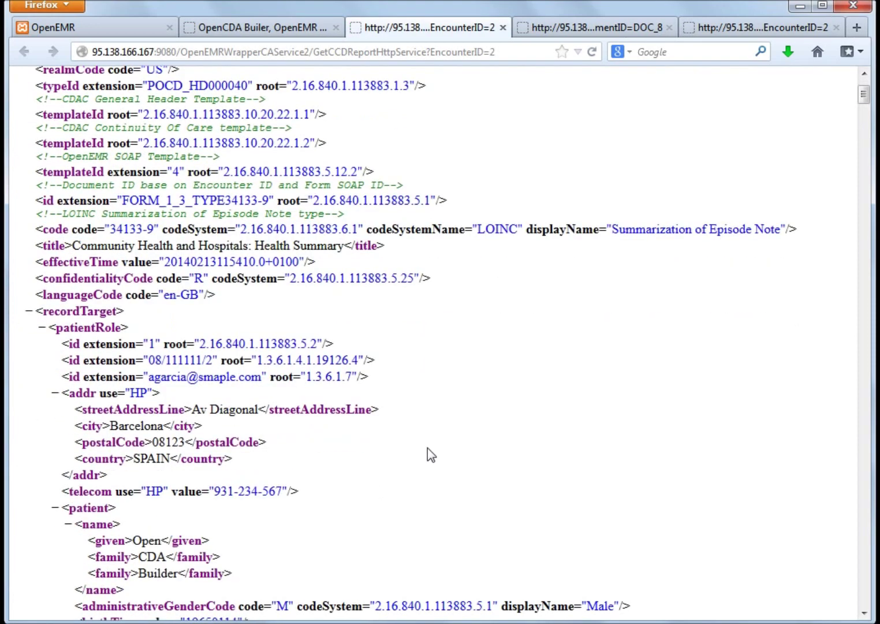
scroll(428, 448, "down", 5)
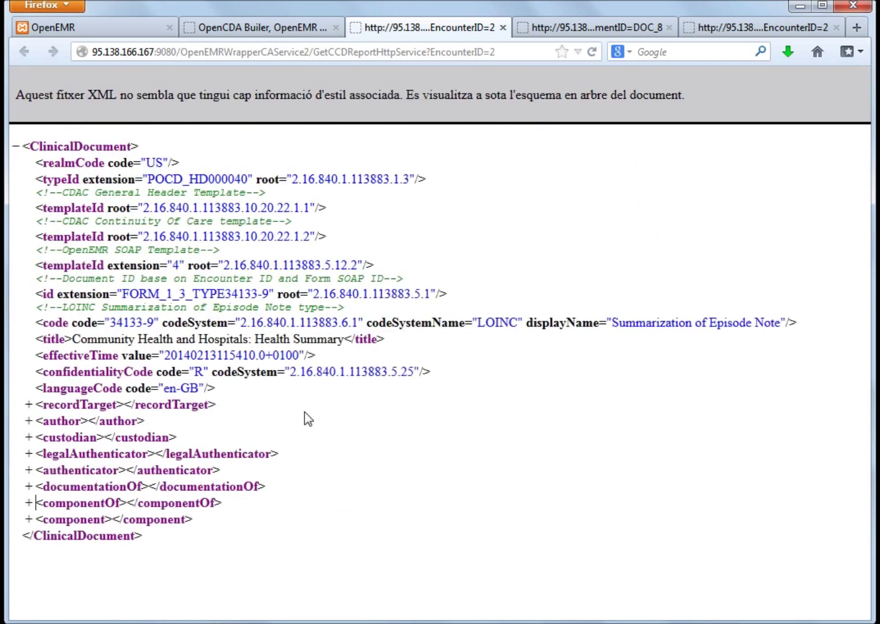
left_click(29, 520)
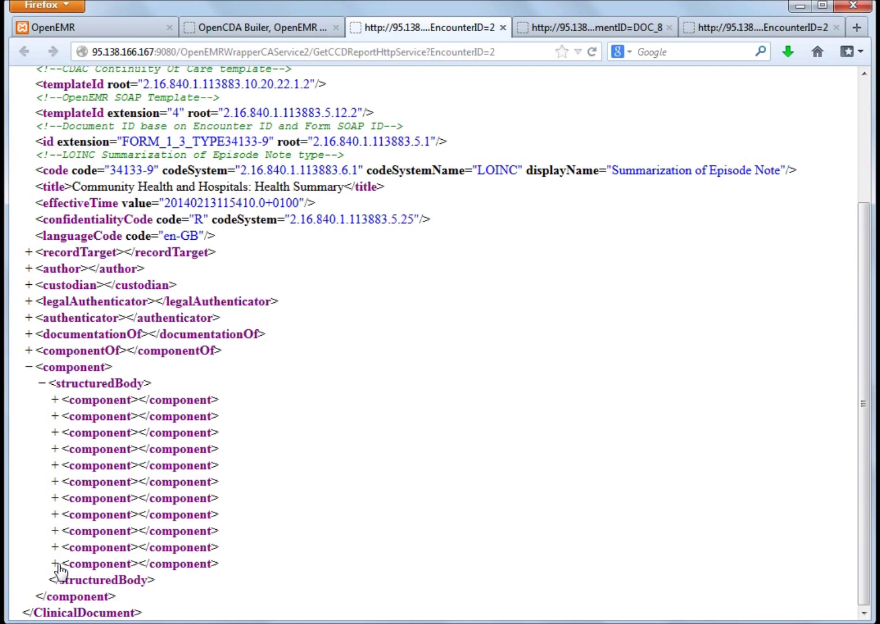
left_click(56, 563)
scroll(356, 490, "down", 1)
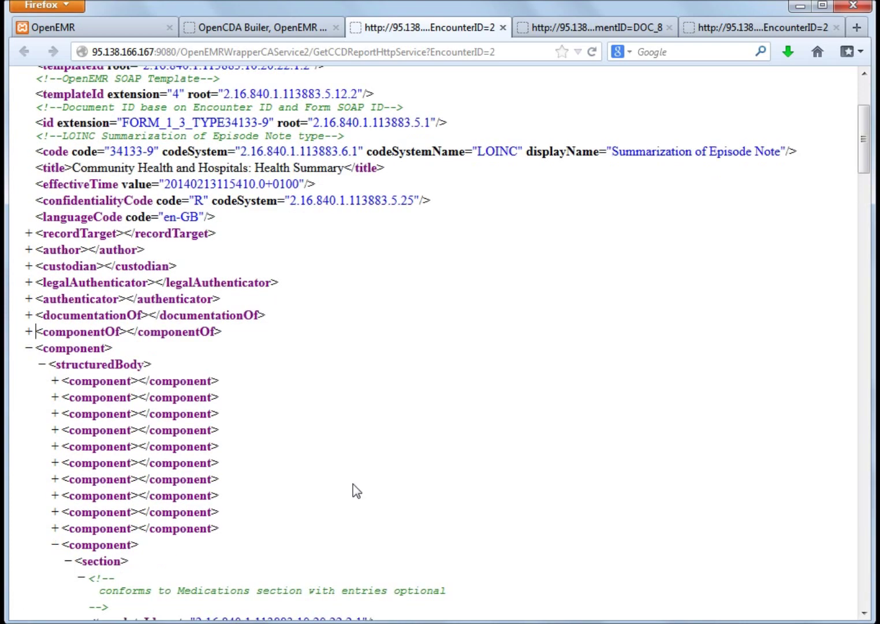
scroll(356, 491, "down", 10)
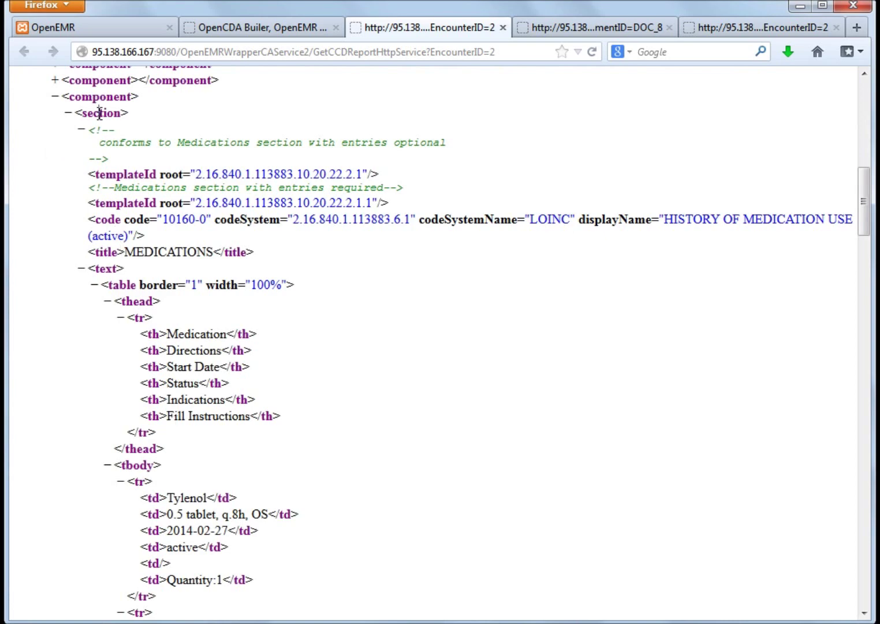
scroll(324, 296, "down", 6)
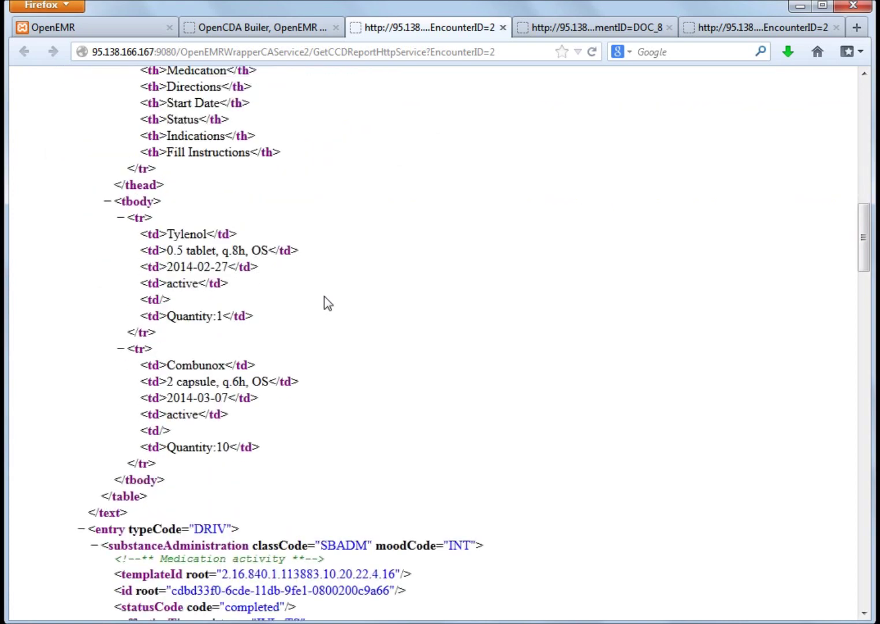
scroll(324, 296, "down", 3)
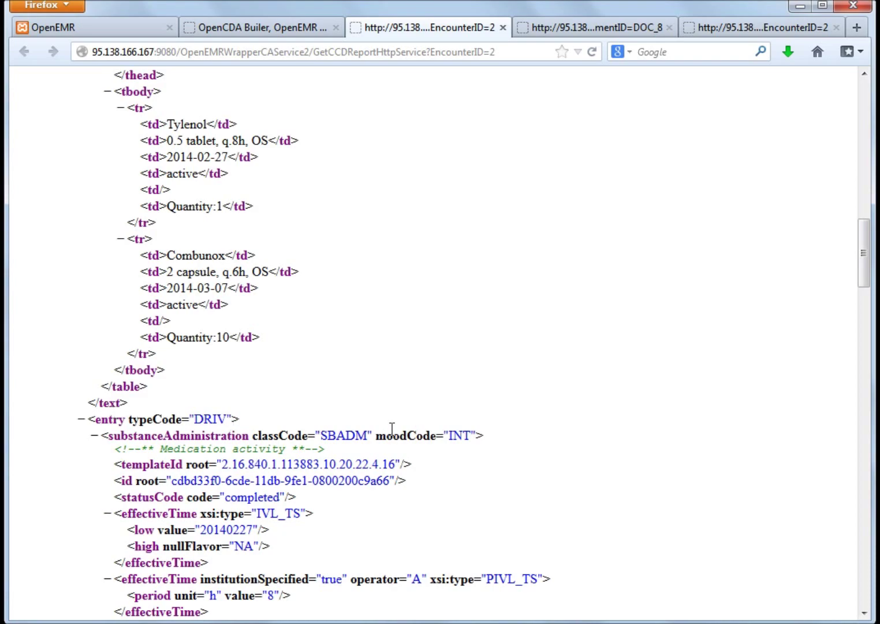
scroll(391, 429, "down", 6)
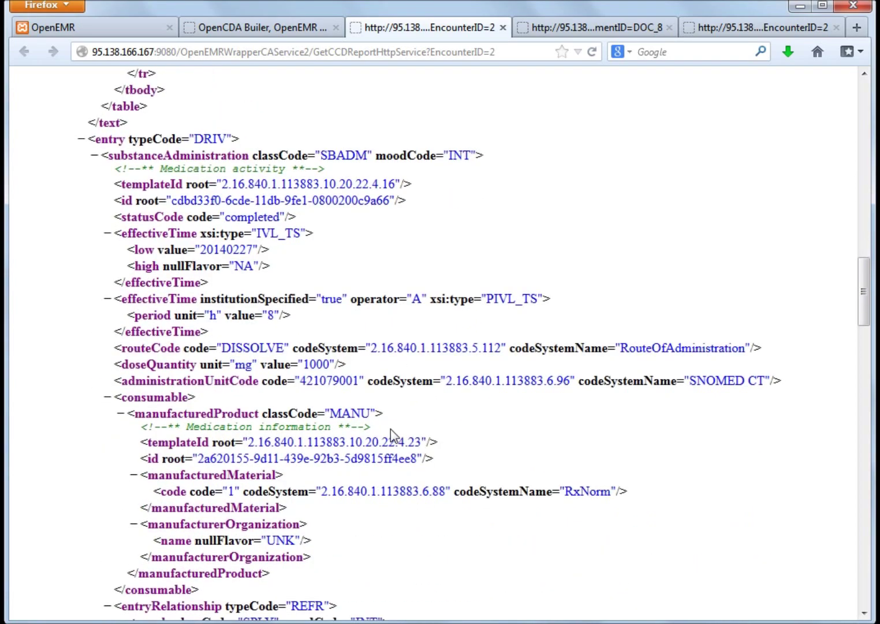
scroll(391, 429, "down", 4)
scroll(391, 428, "down", 10)
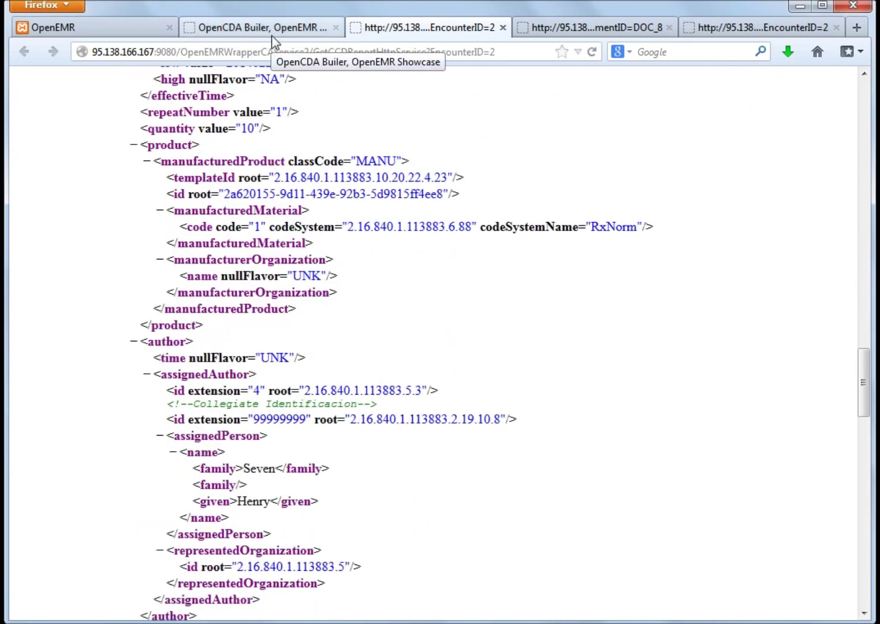
key("ctrl+s")
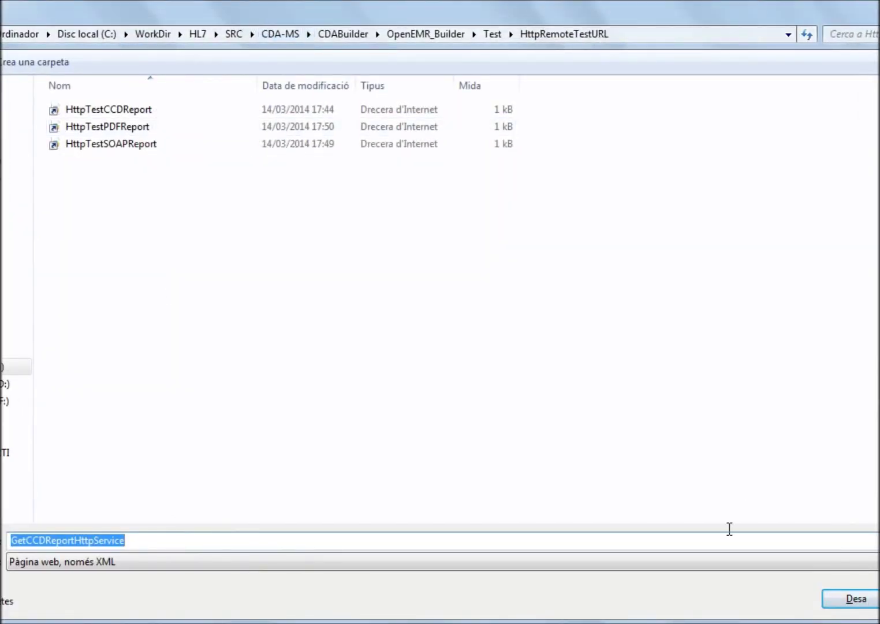
Step: Save the CCD and DOC_8 PDF report XMLs into the HttpRemoteTestURL folder
left_click(846, 600)
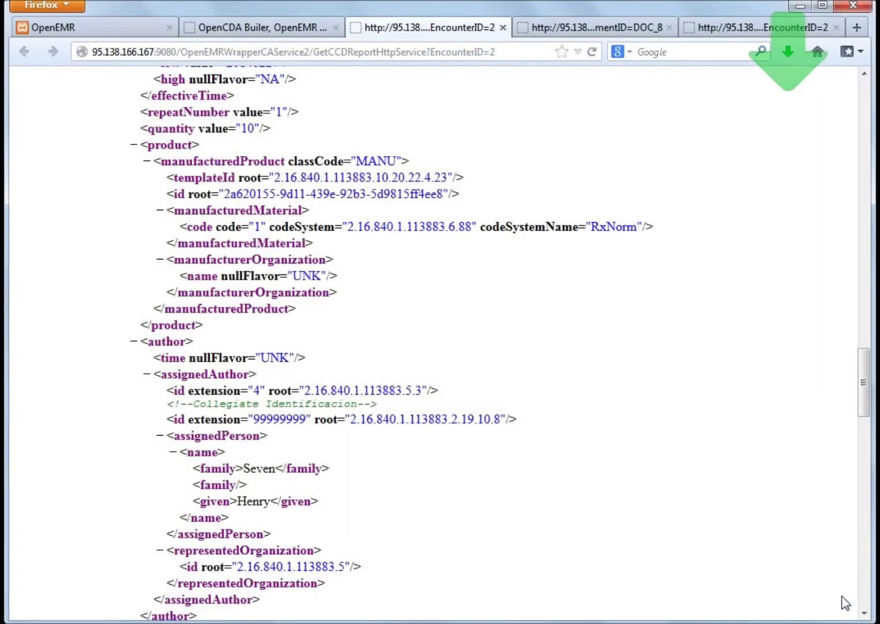
left_click(588, 29)
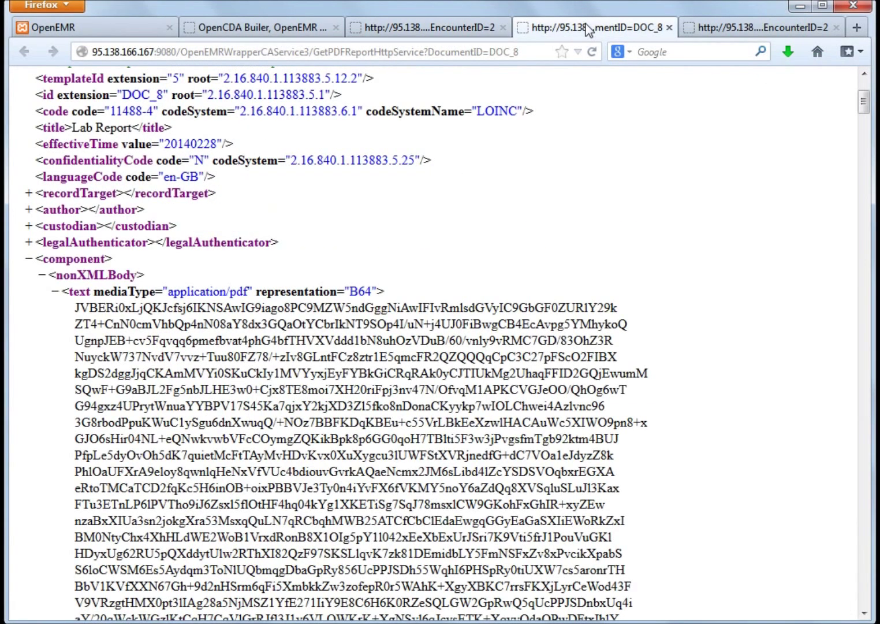
key("ctrl+s")
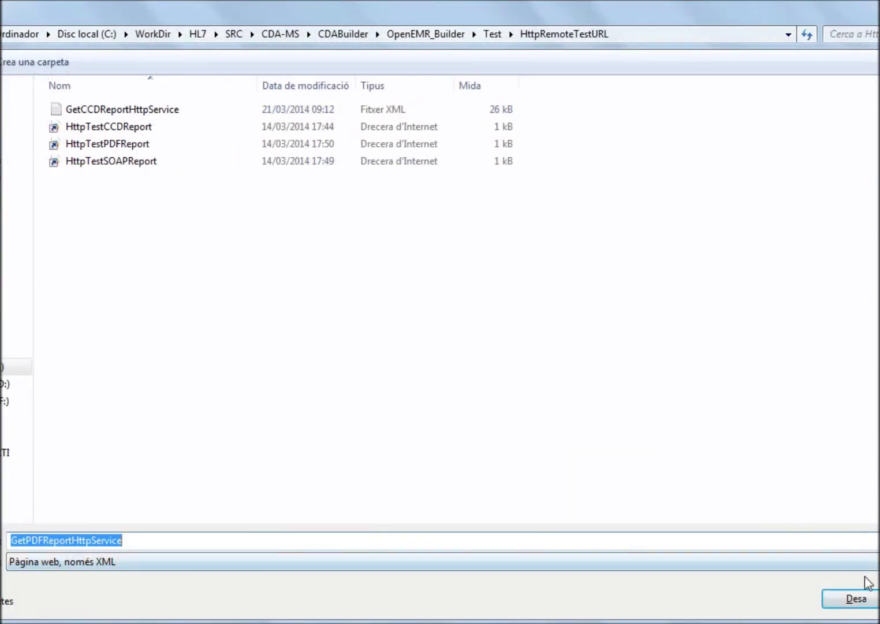
left_click(865, 599)
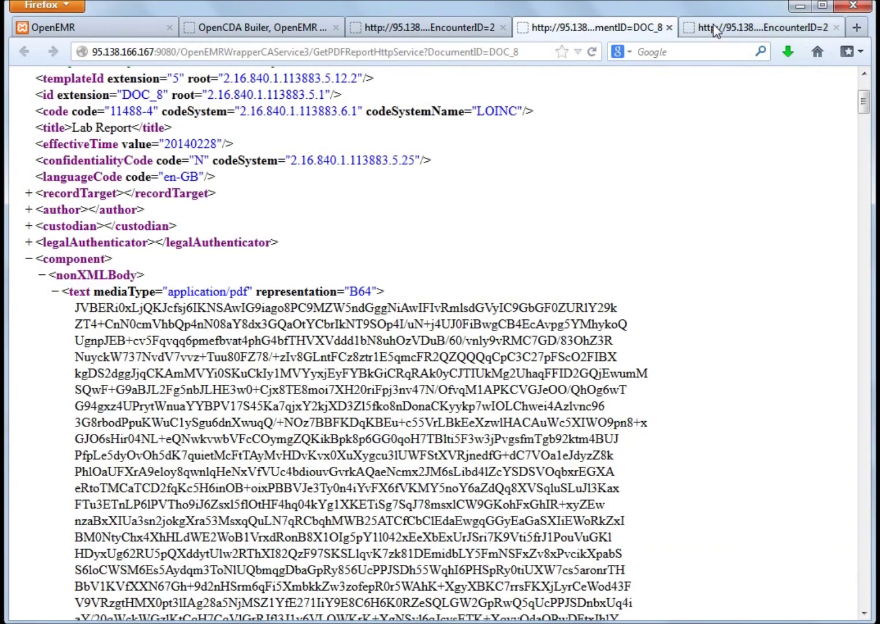
Step: Bookmark the SOAP consultation note and save its XML, then return to the showcase
left_click(716, 29)
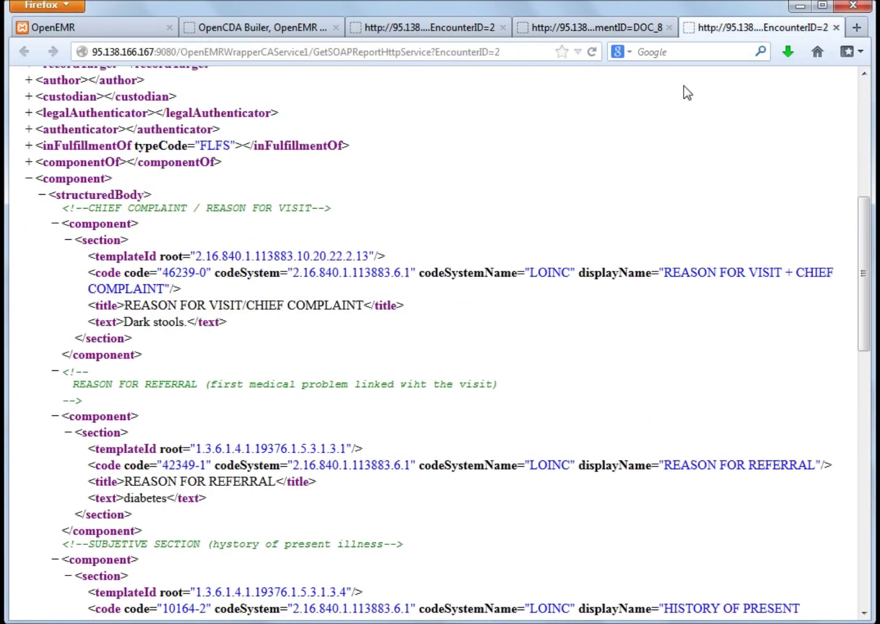
key("ctrl+d")
key("Return")
key("ctrl+s")
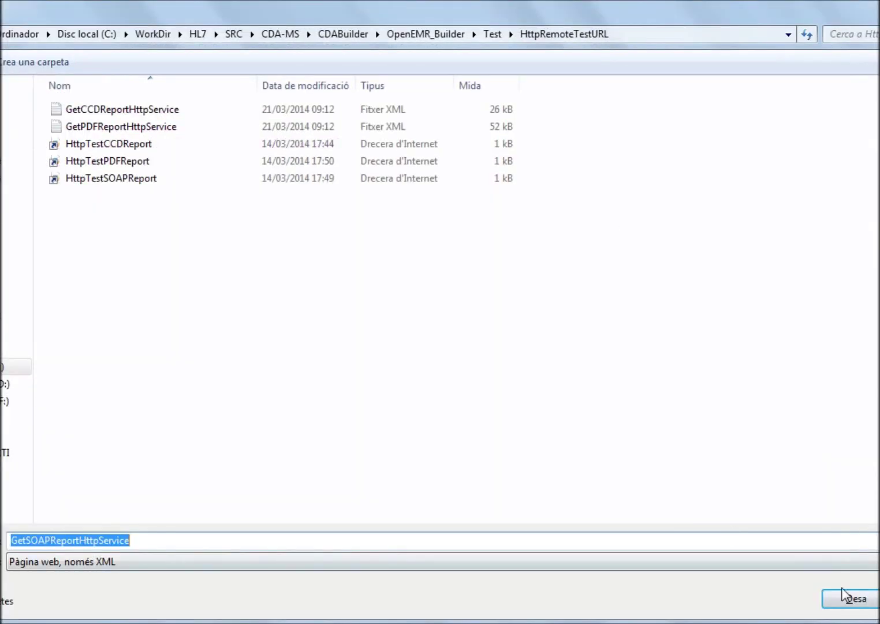
left_click(854, 598)
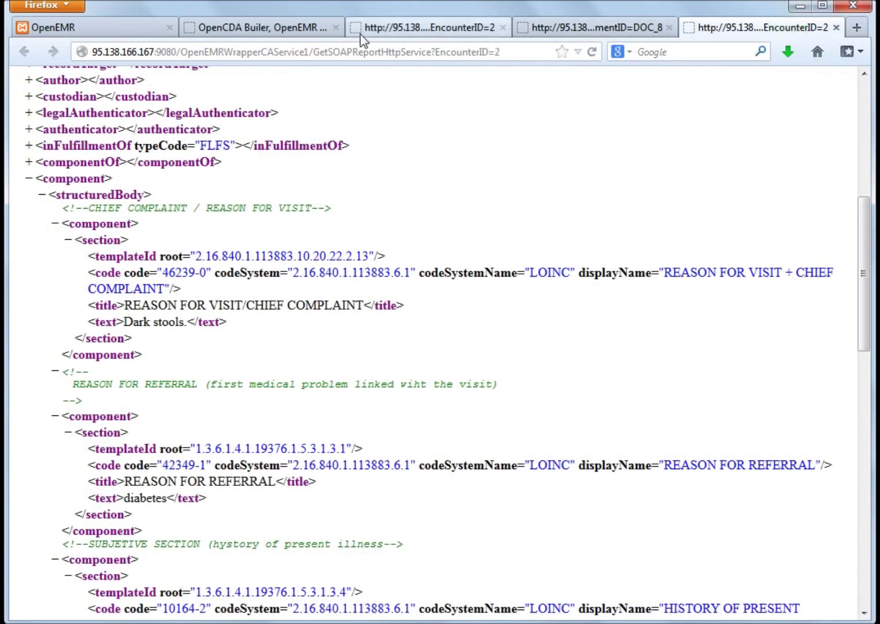
left_click(293, 30)
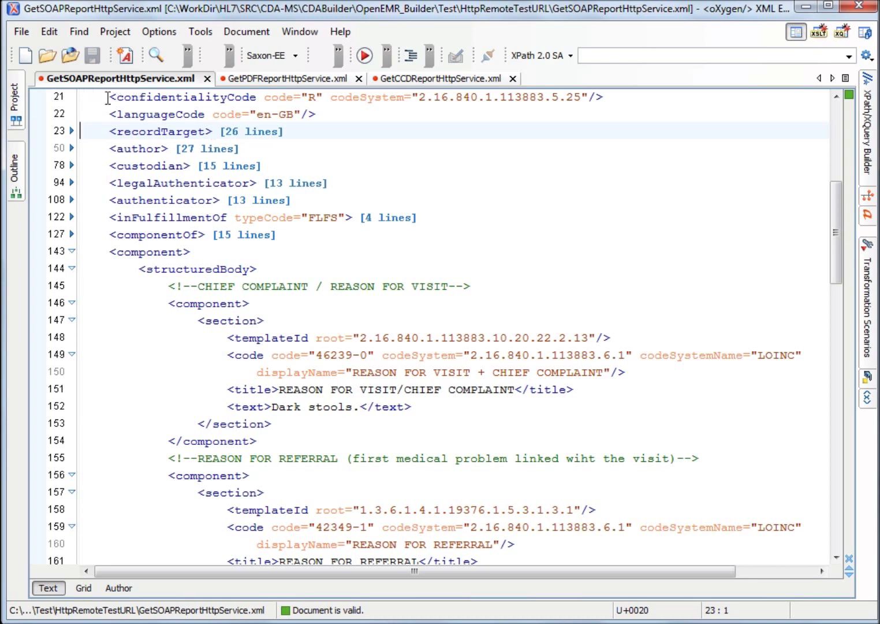
Step: Look over the saved PDF and CCD report files, then switch to GetSOAPReportHttpService.xml
left_click(266, 79)
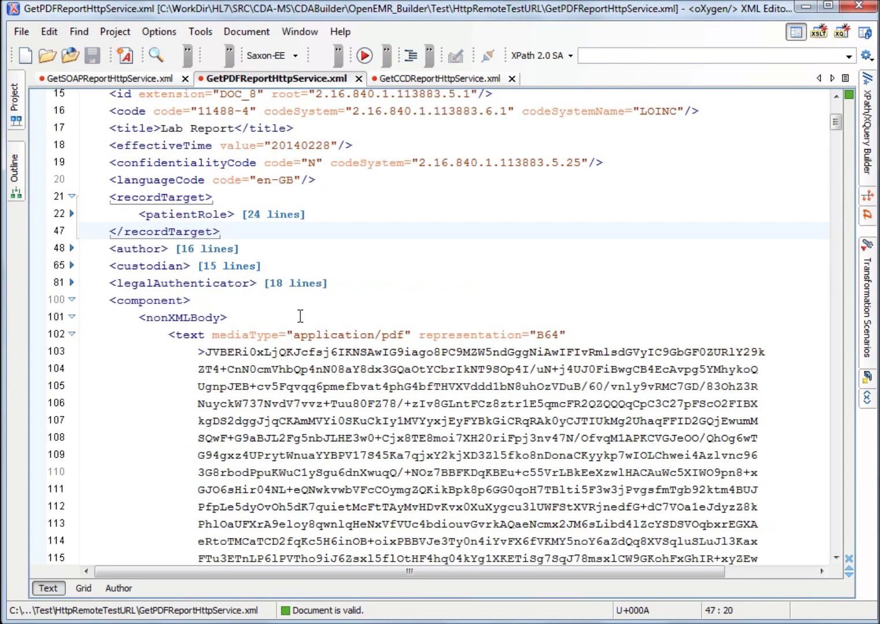
left_click(420, 81)
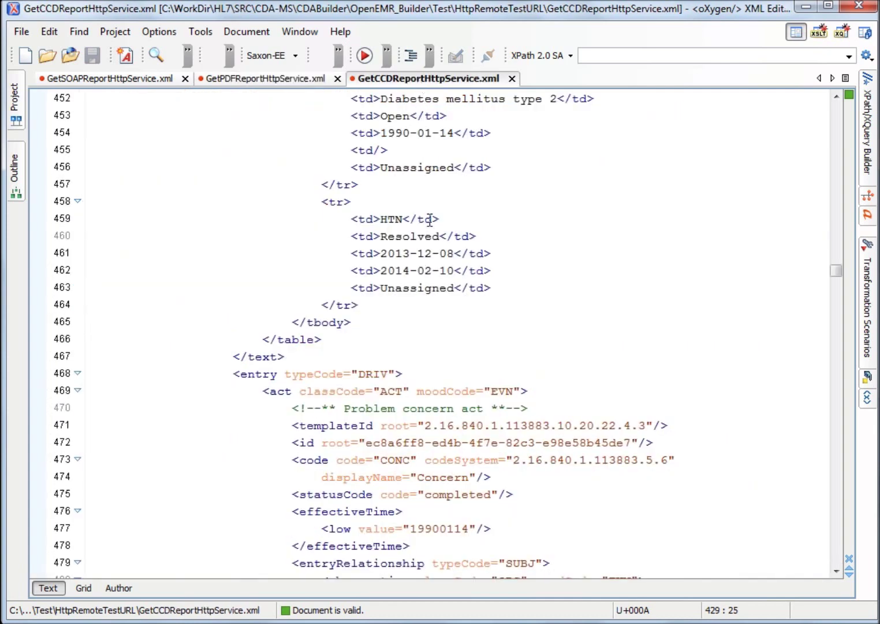
left_click(99, 79)
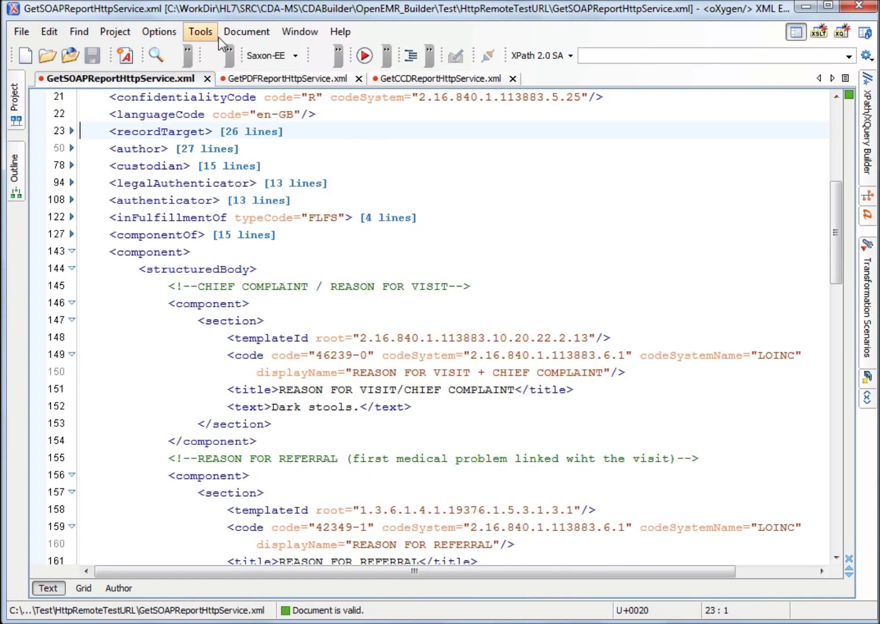
Step: Open Document > Validate > Configure Validation Scenario(s) for the SOAP report
left_click(234, 34)
mouse_move(268, 232)
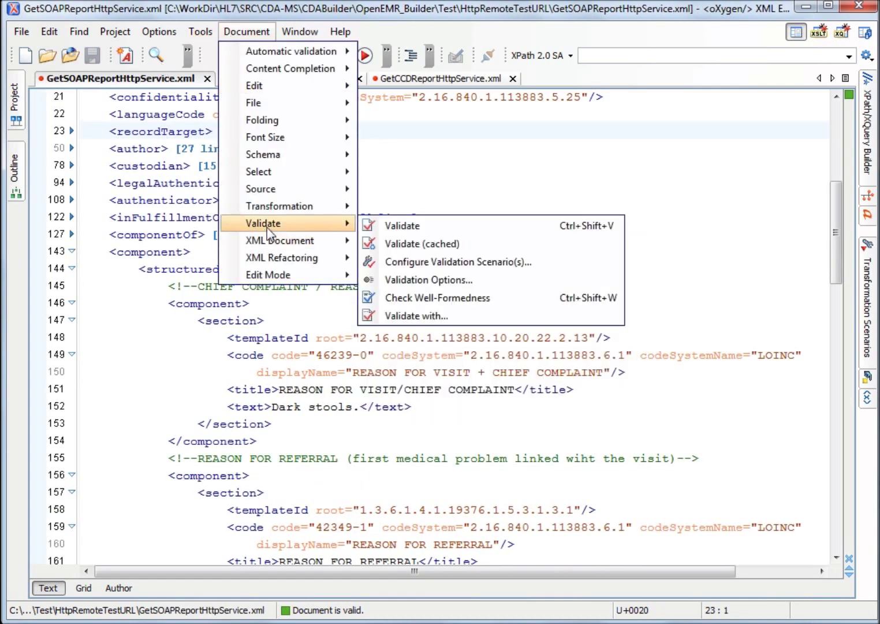
left_click(411, 261)
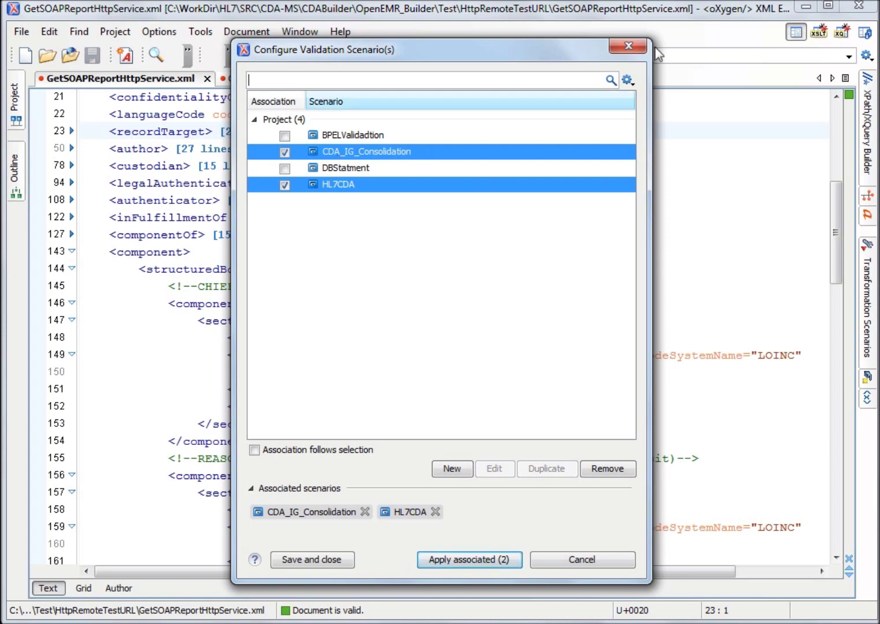
Step: Validate the SOAP and PDF reports with the associated CDA scenarios using the 'errors' phase
left_click(494, 565)
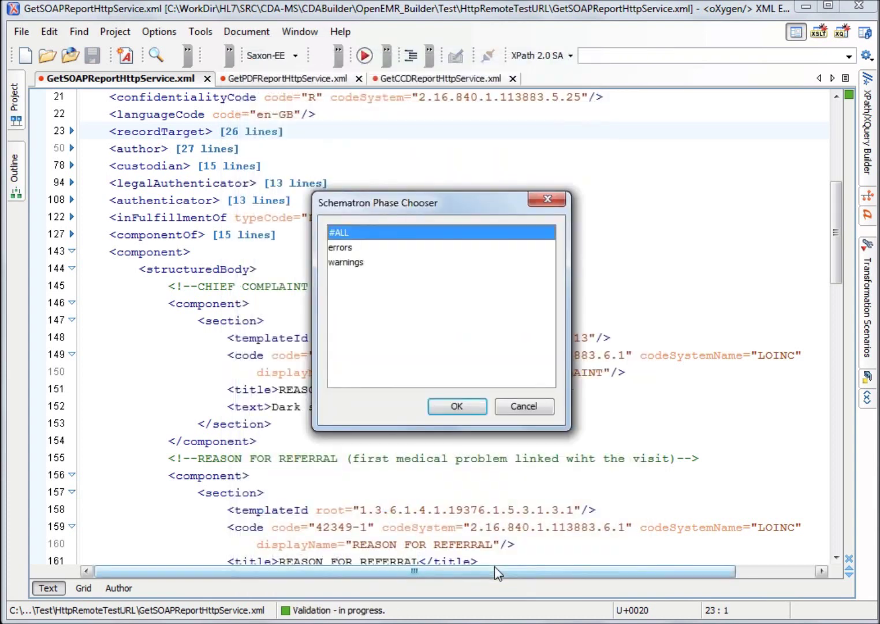
double_click(354, 249)
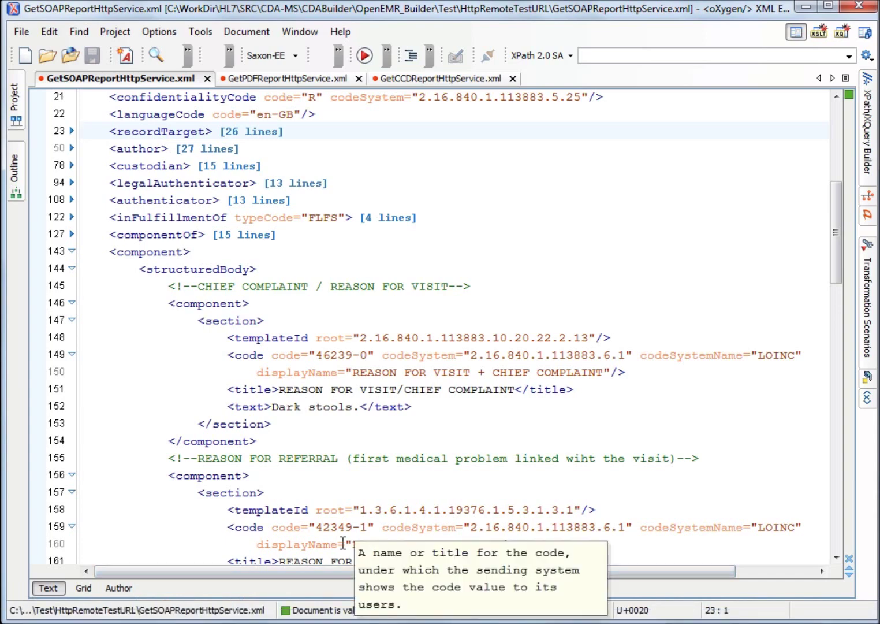
left_click(289, 78)
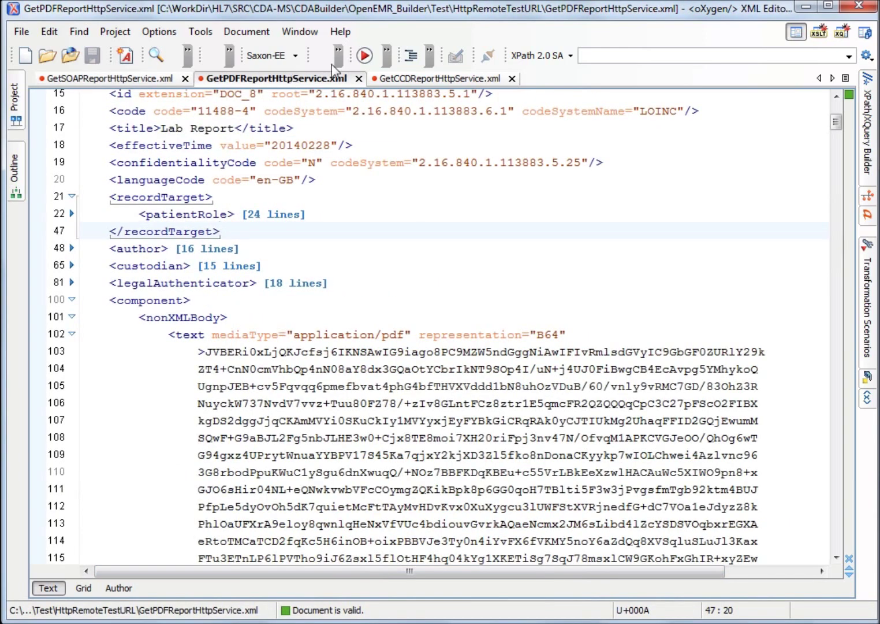
left_click(338, 58)
left_click(296, 79)
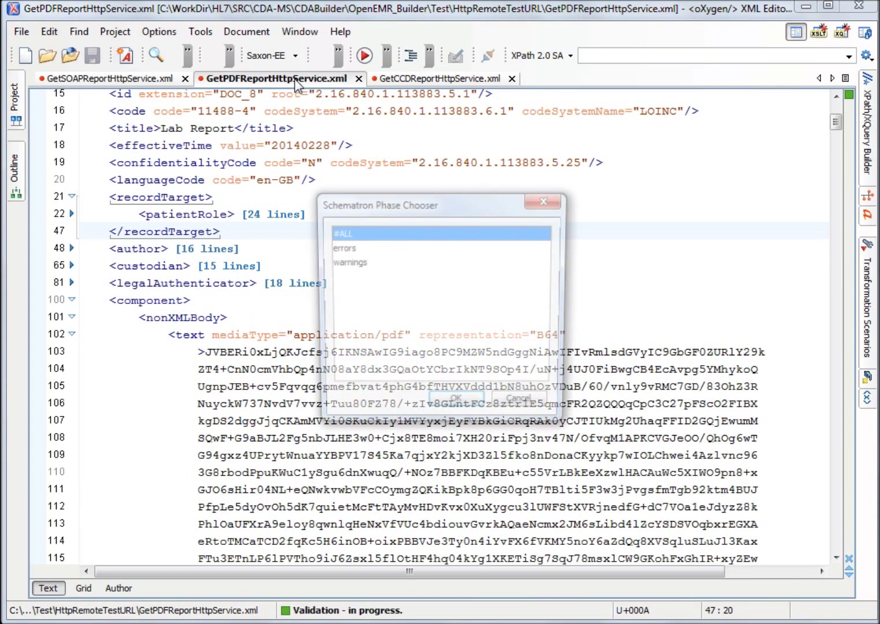
double_click(343, 247)
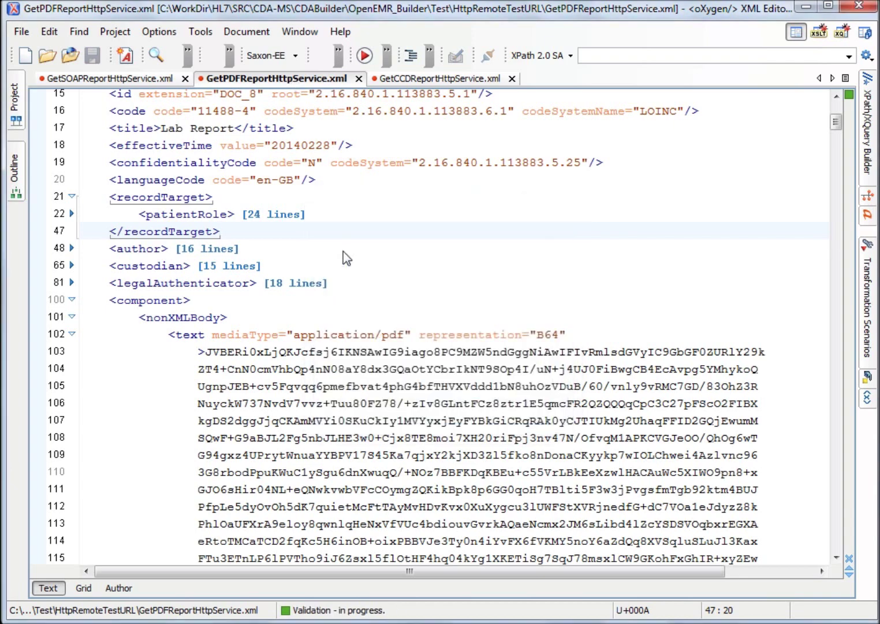
Step: Validate the CCD report against the 'errors' phase, then return to the SOAP report
left_click(402, 79)
left_click(337, 56)
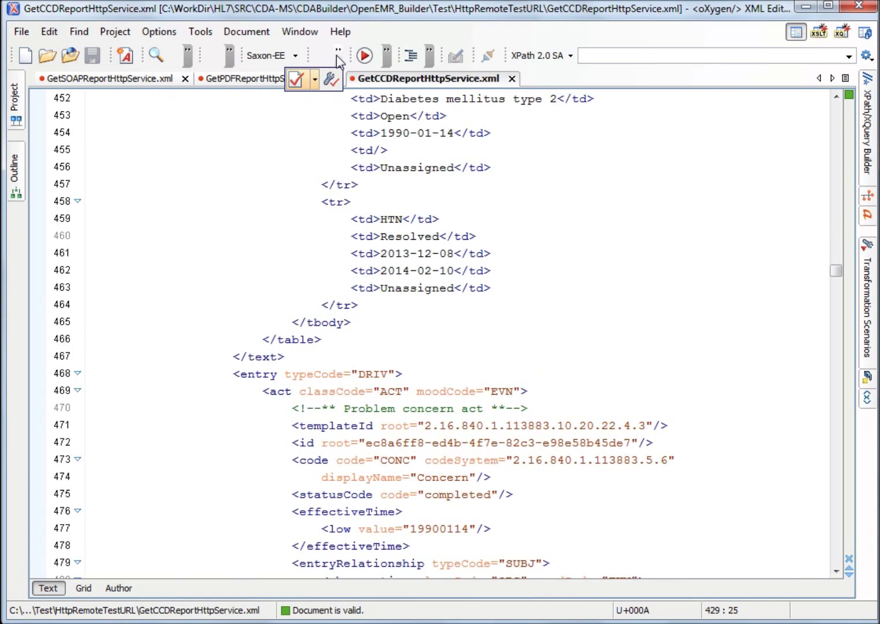
left_click(298, 79)
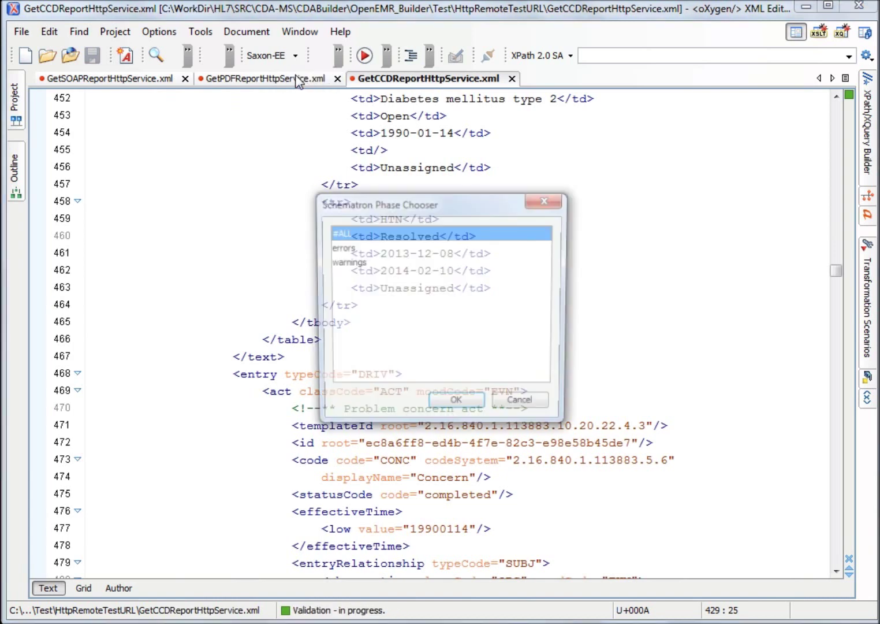
double_click(344, 250)
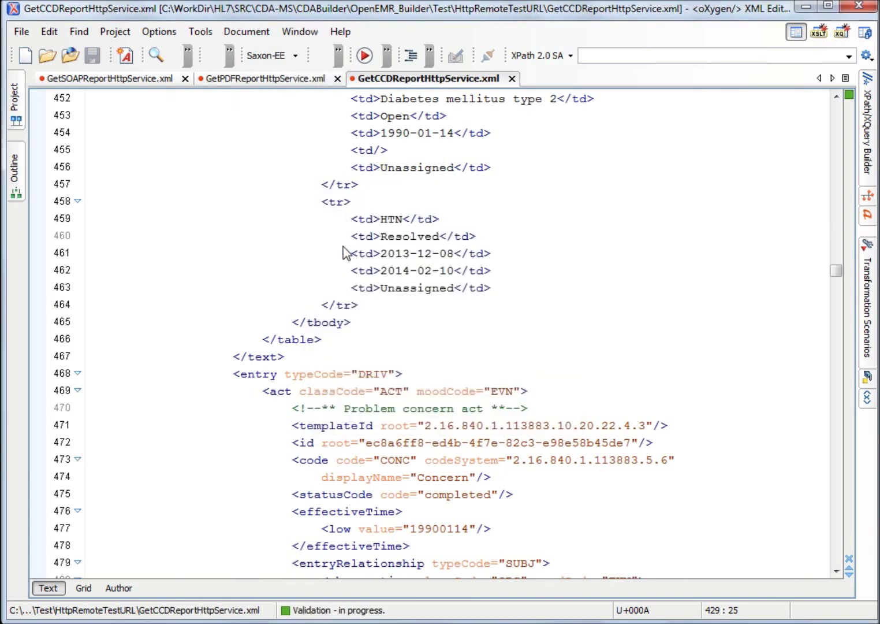
left_click(121, 80)
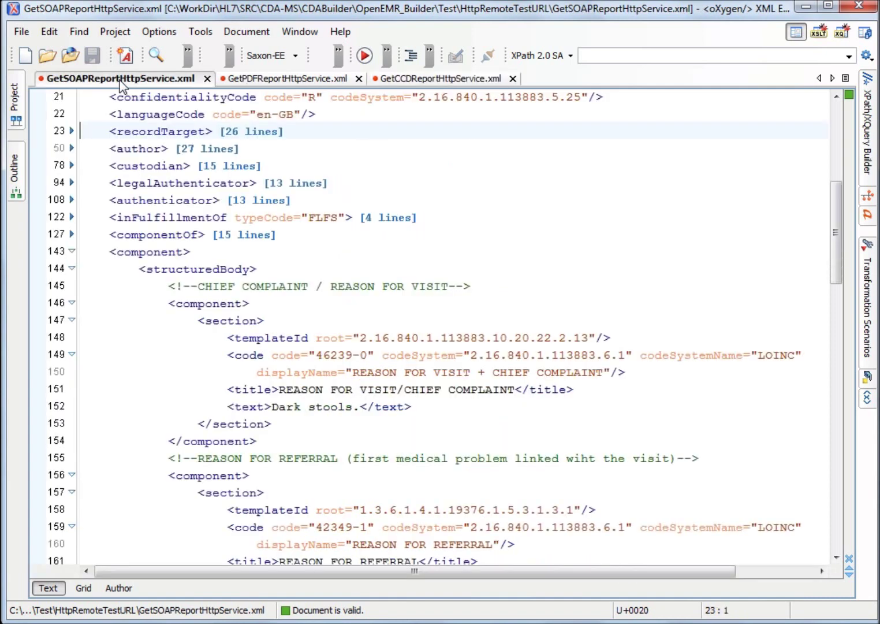
Step: Transform the SOAP report into the HTML Consultation Note and read it to the Plan of Care
left_click(357, 58)
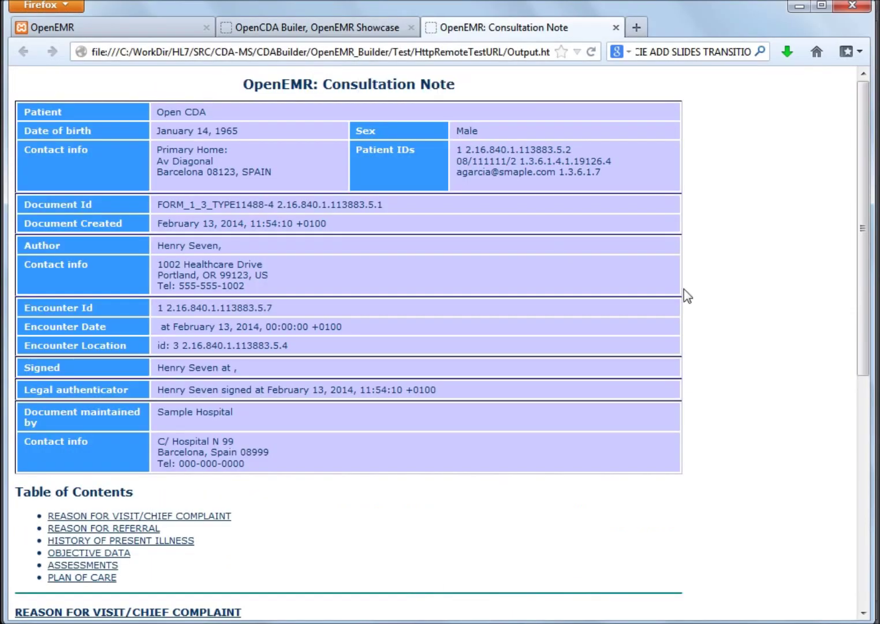
left_click_drag(866, 241, 865, 415)
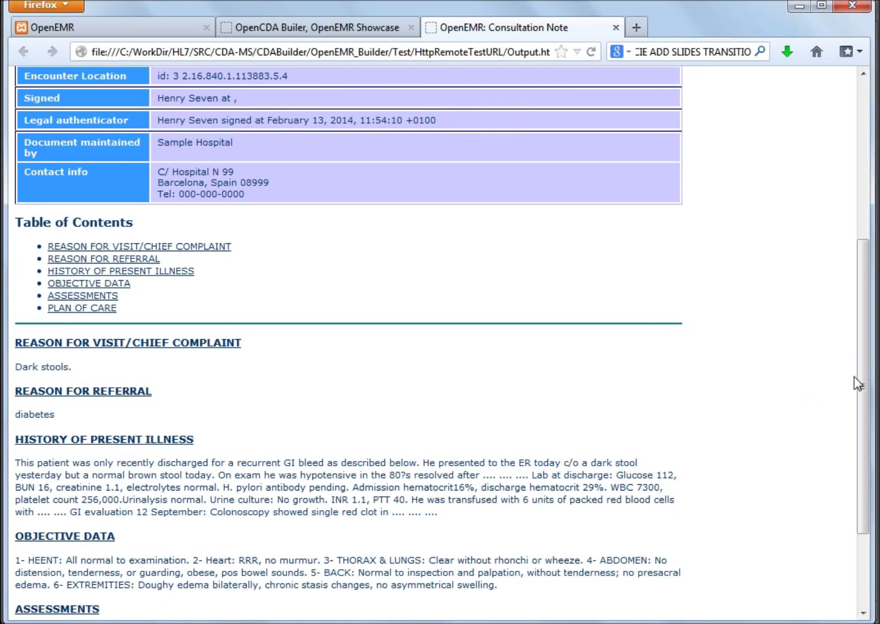
scroll(857, 383, "down", 3)
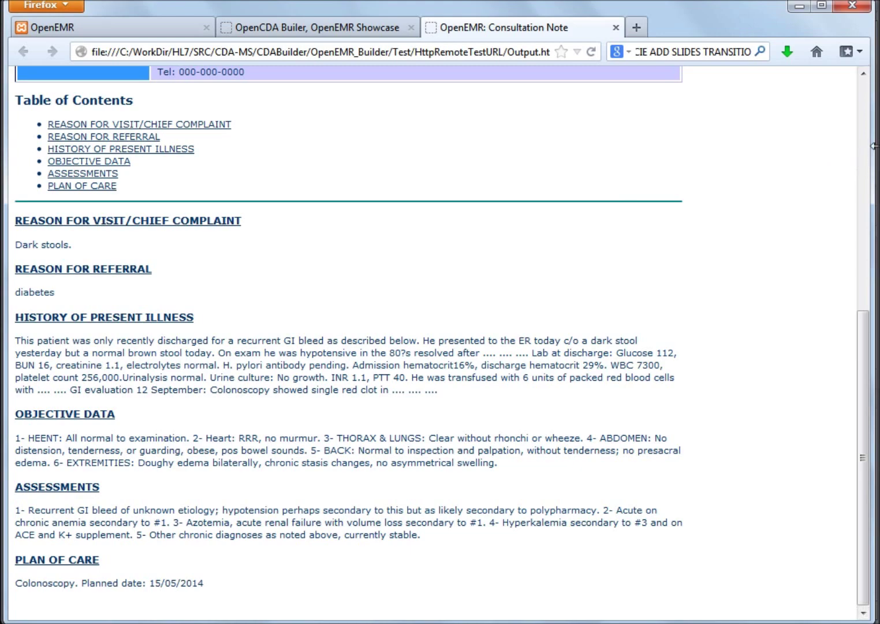
key("alt+Tab")
Step: Transform GetPDFReportHttpService.xml into the HTML Lab Report and view the embedded PDF
left_click(300, 83)
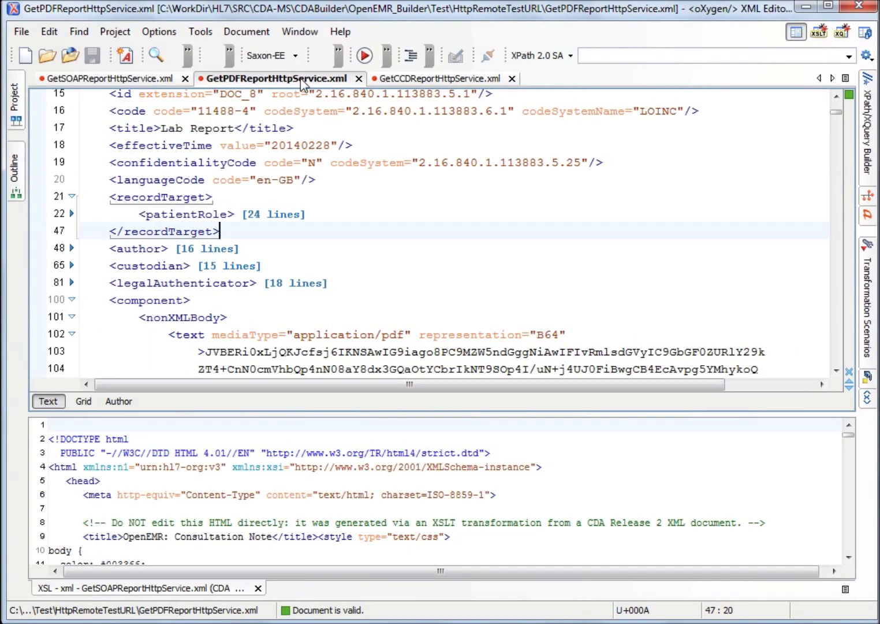
left_click(364, 55)
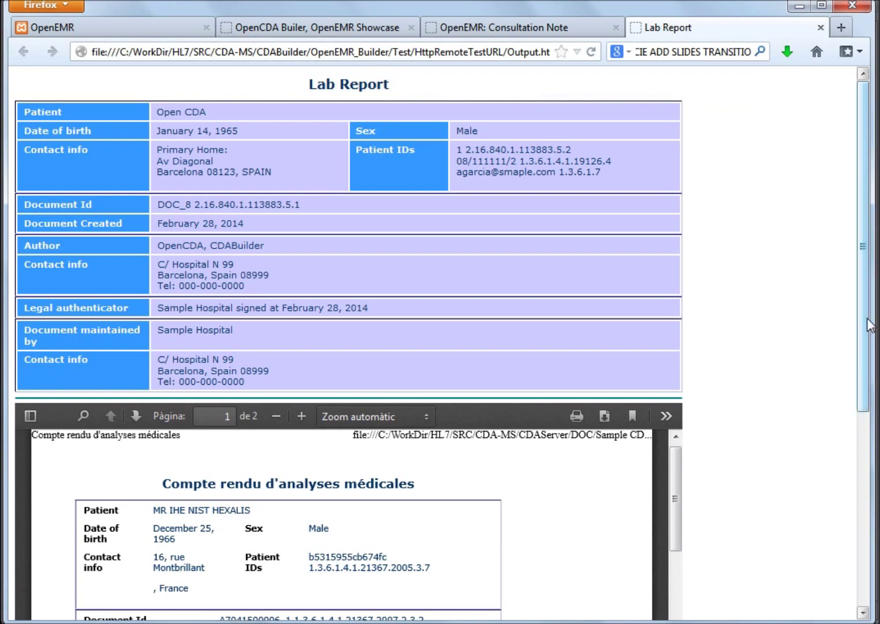
left_click_drag(871, 325, 874, 521)
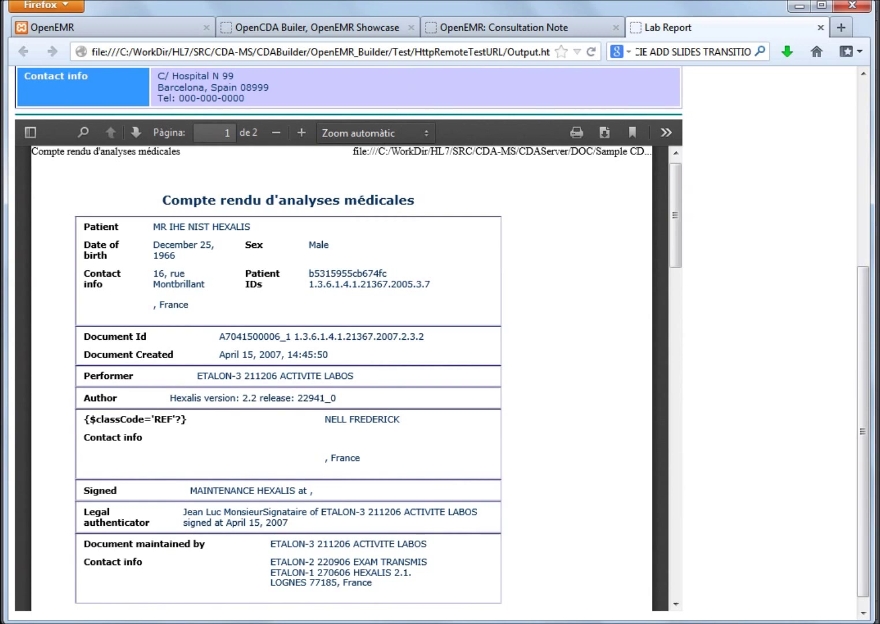
key("alt+Tab")
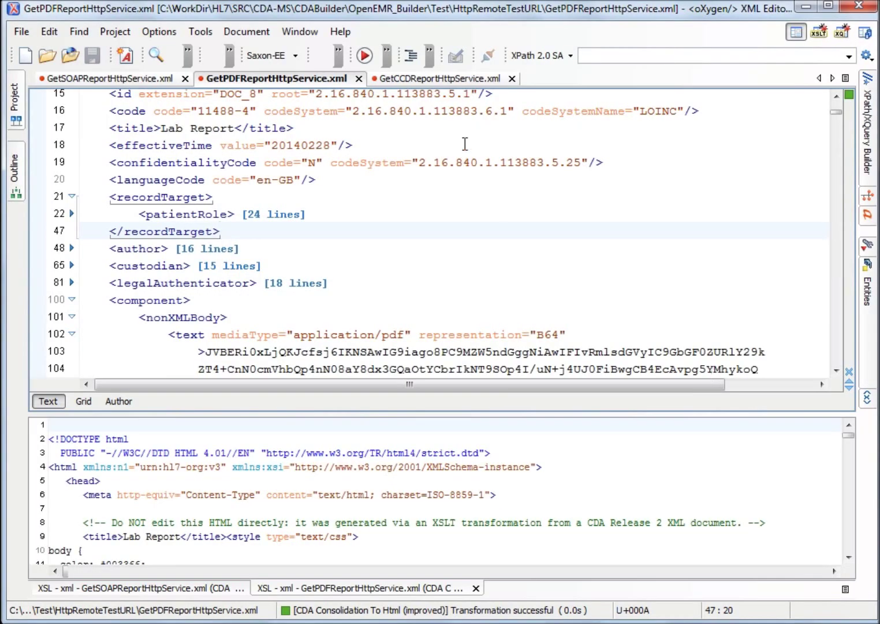
Step: Render GetCCDReportHttpService.xml as the Health Summary page and jump to its PROBLEMS section
left_click(406, 81)
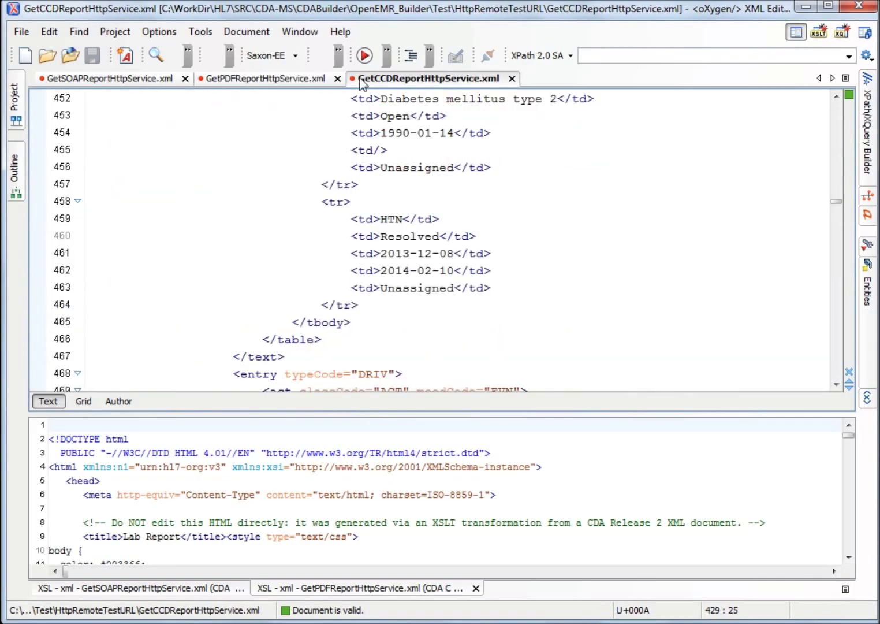
left_click(364, 55)
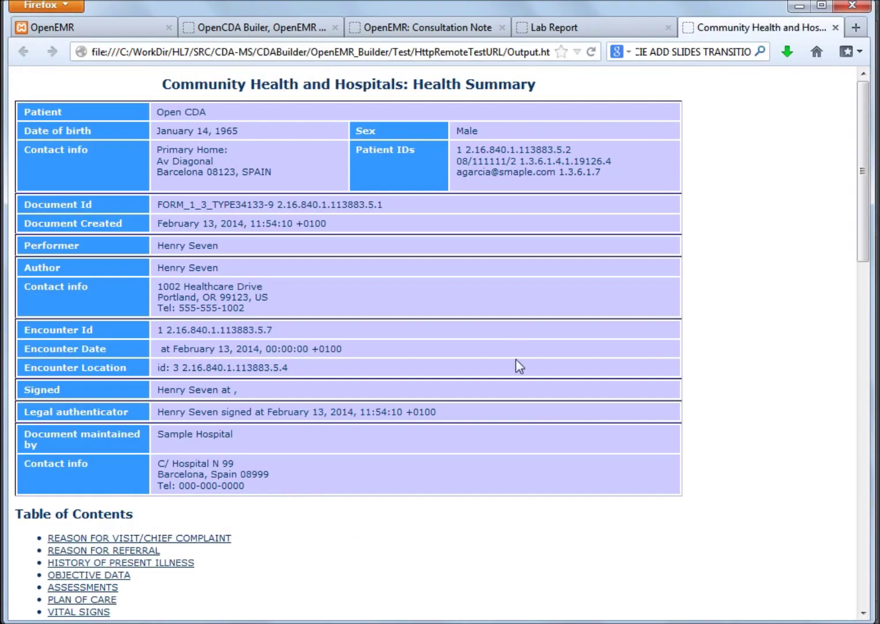
scroll(452, 444, "down", 2)
scroll(451, 444, "down", 3)
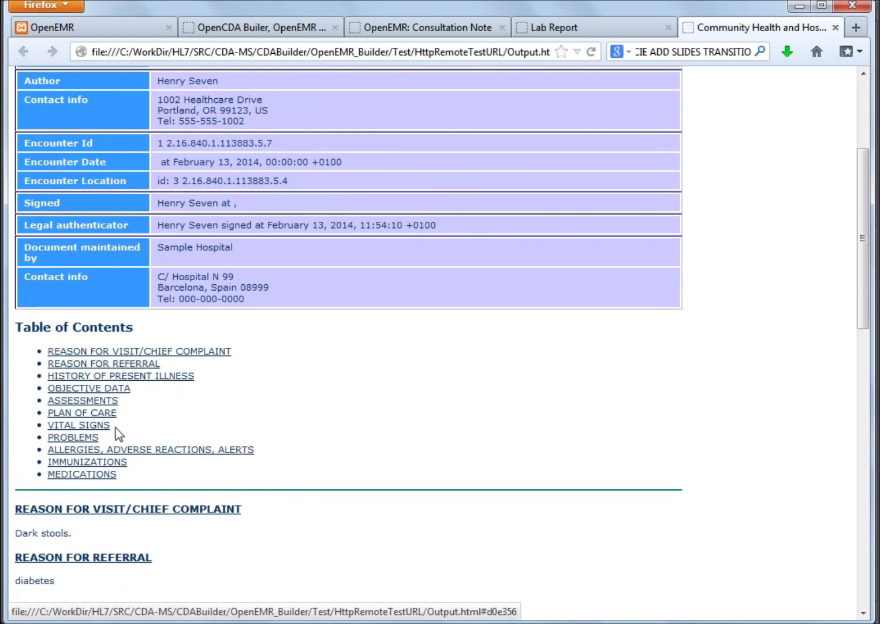
left_click(88, 441)
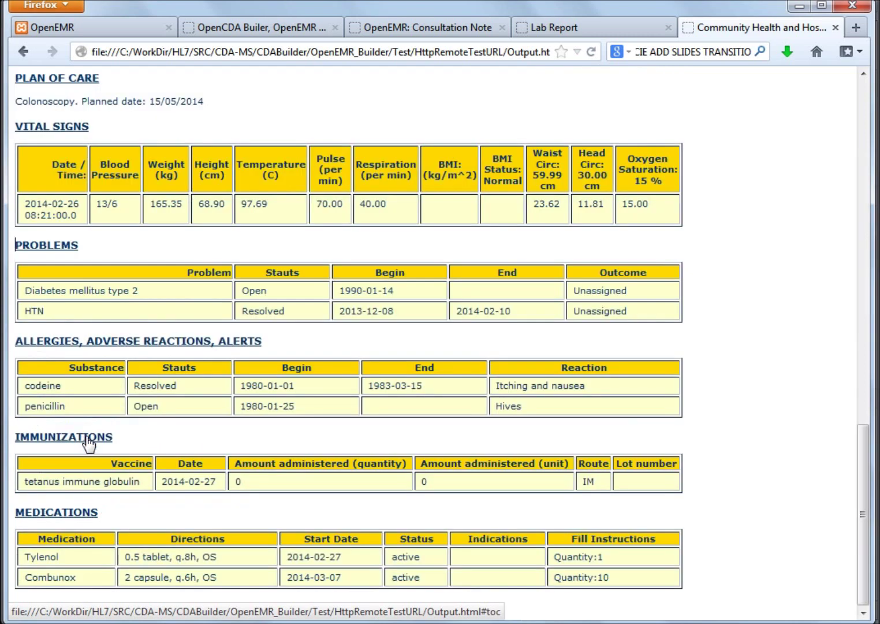